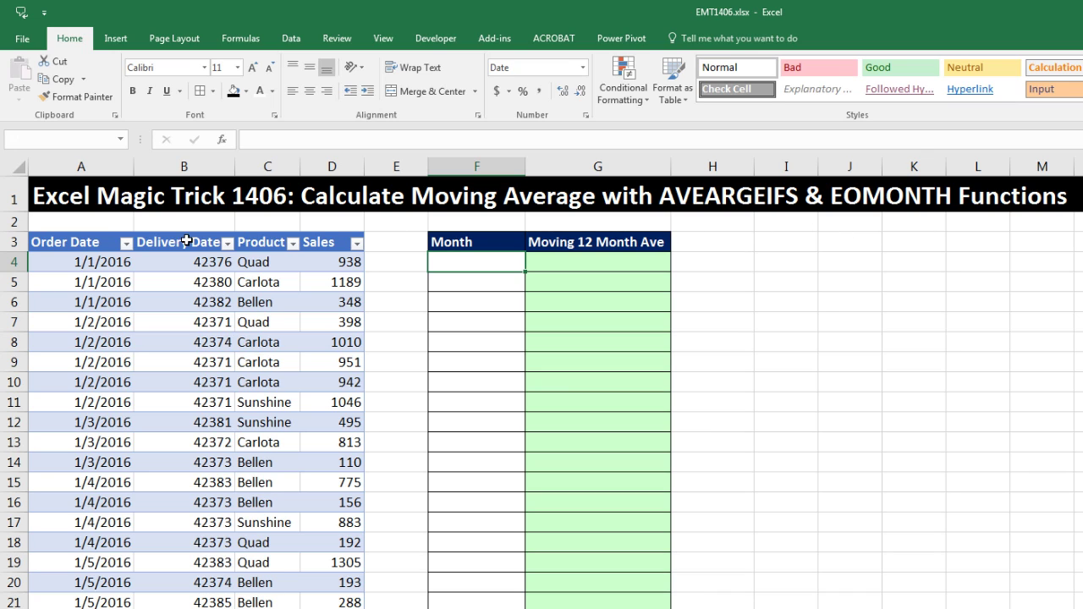
Examine the sales table from its first to its last order date, and the empty Month and Moving 12 Month Ave columns
click(106, 266)
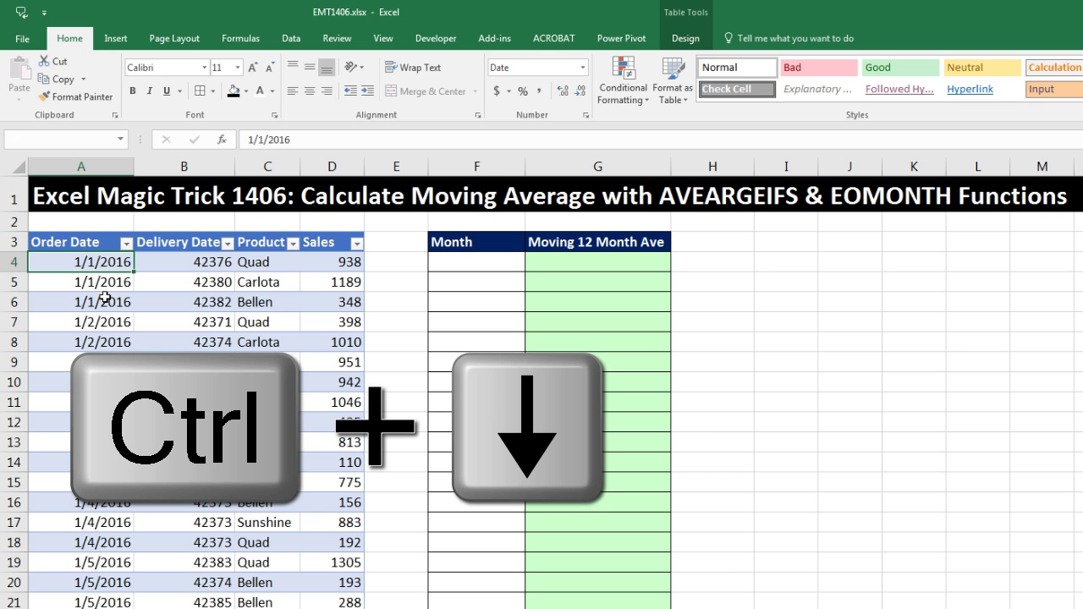
key(ctrl+Down)
scroll(136, 592, down, 2)
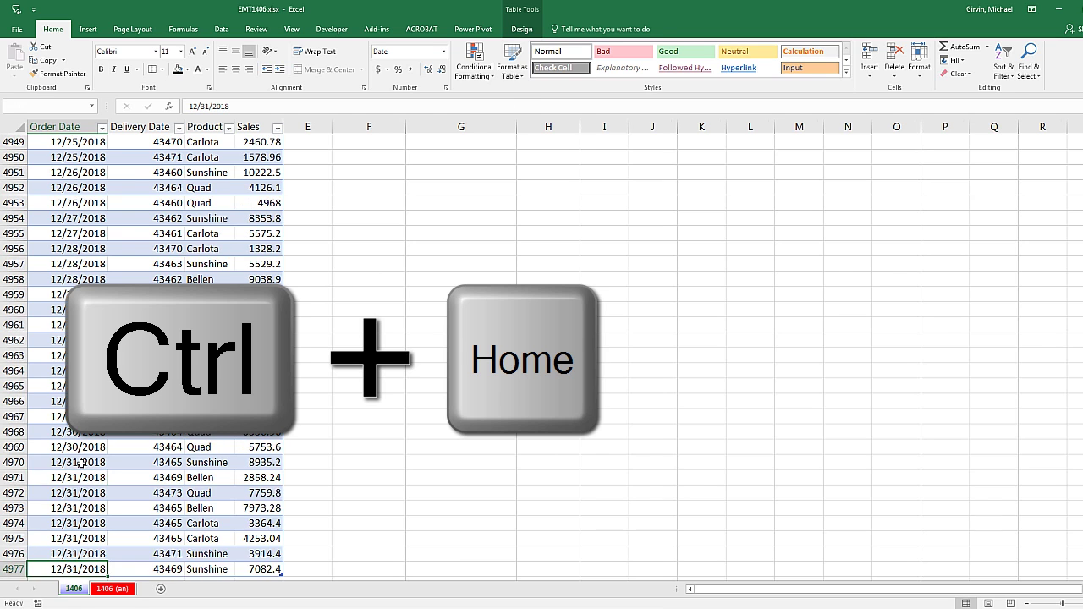
key(ctrl+Home)
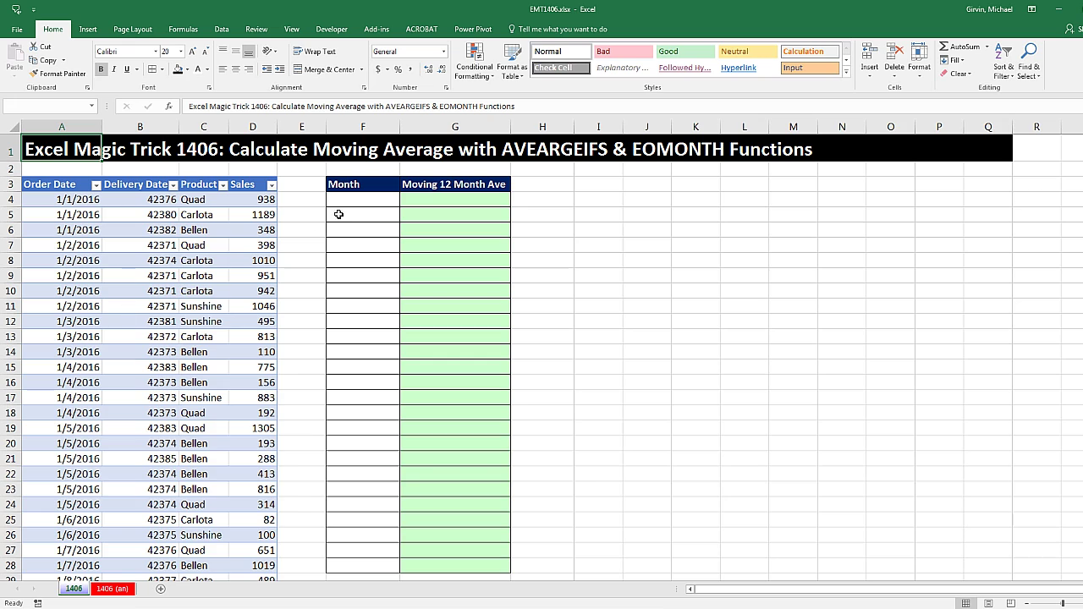
drag(363, 201, 383, 581)
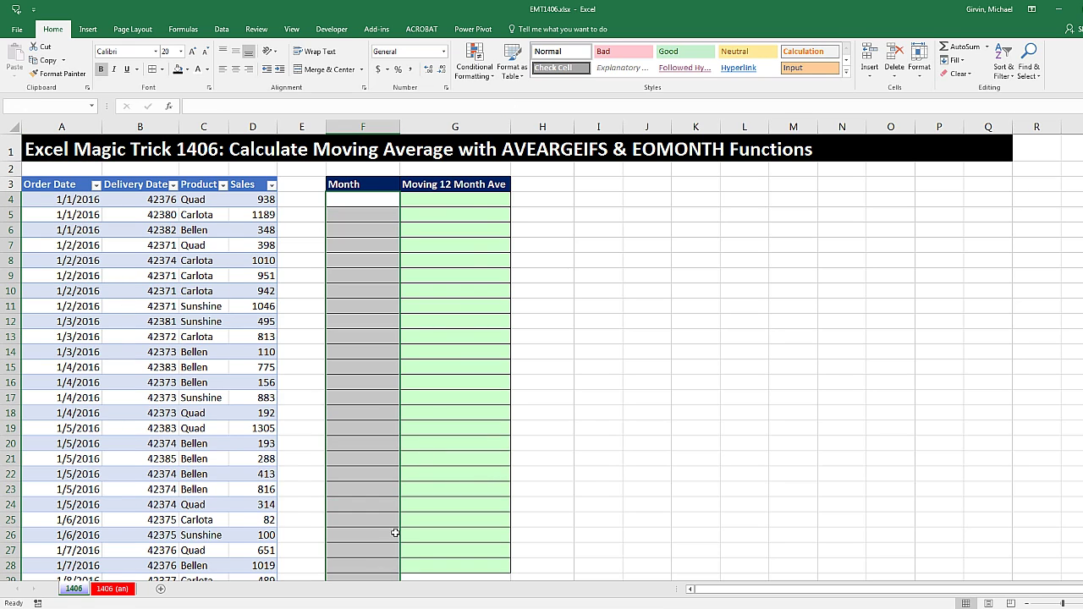
click(458, 209)
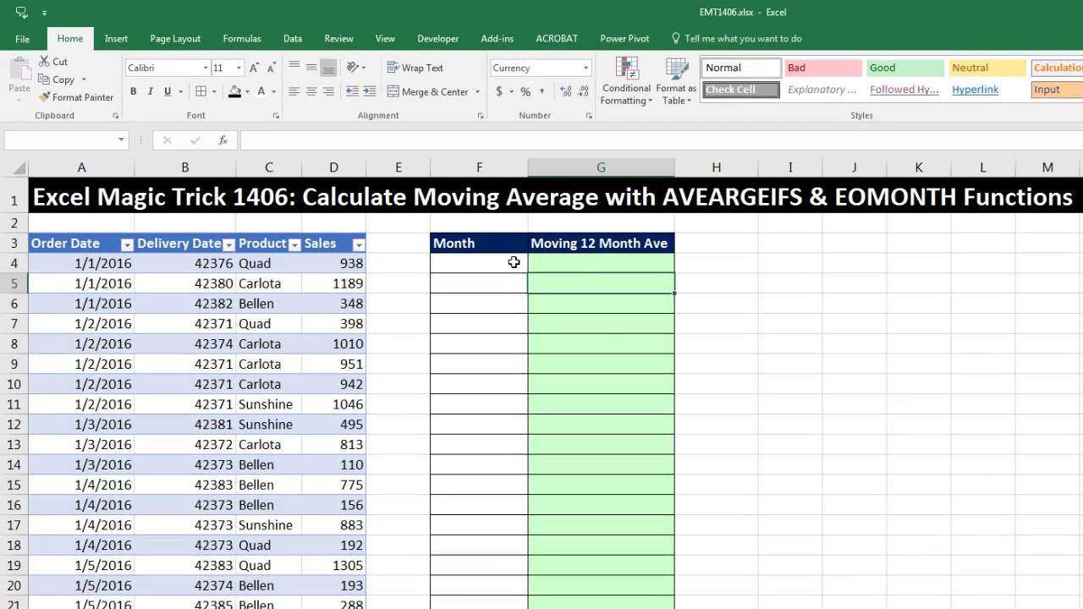
Enter 12/31/2016 as the first Month value in cell F4
click(514, 263)
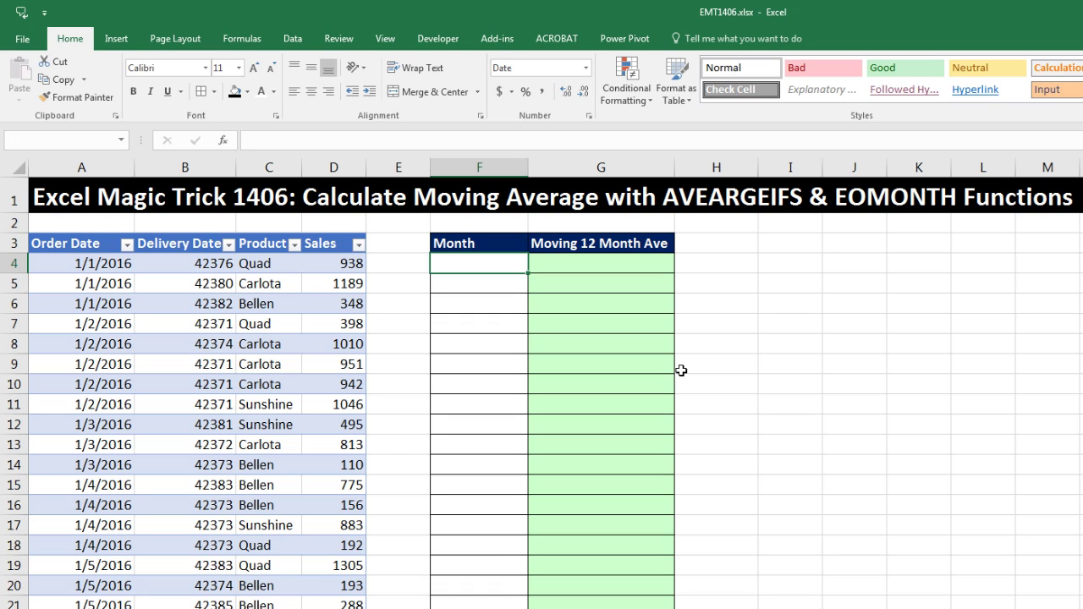
text(12/31/20)
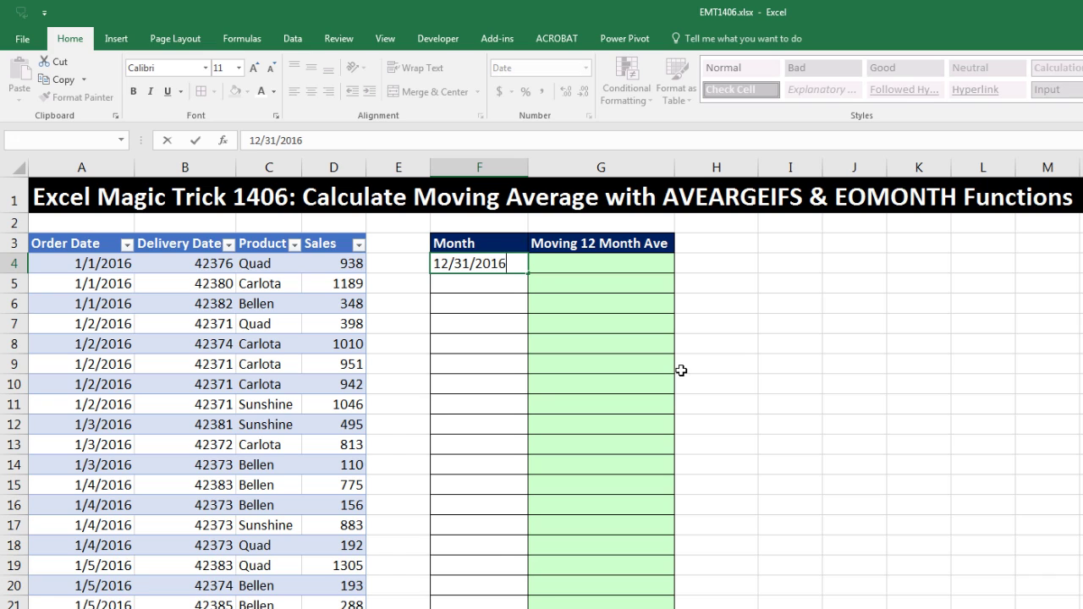
text(16)
key(ctrl+Return)
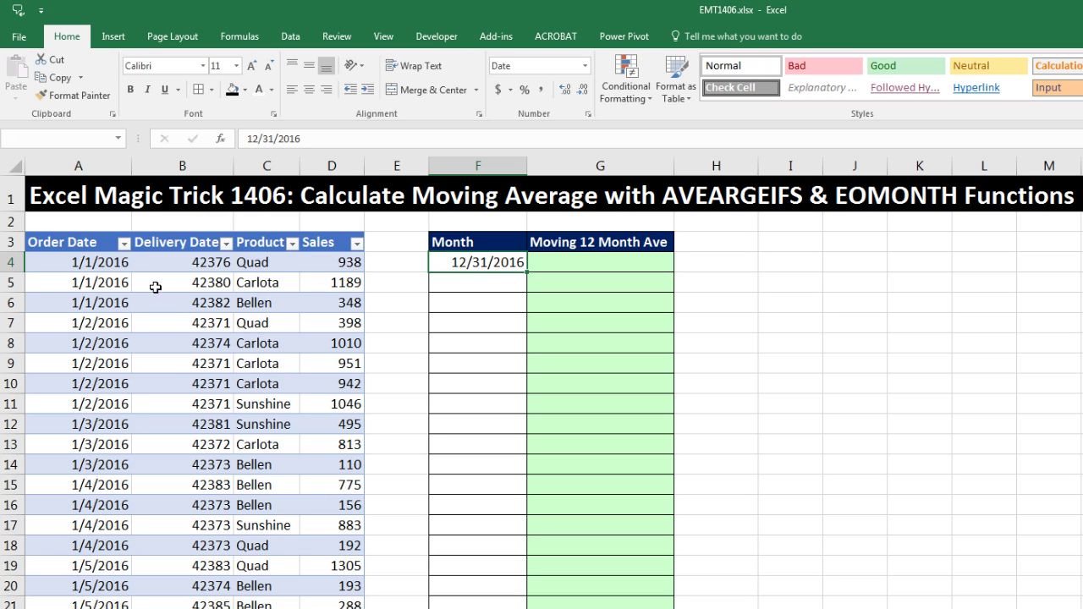
Autofill the date in F4 down the Month column through F28
click(572, 264)
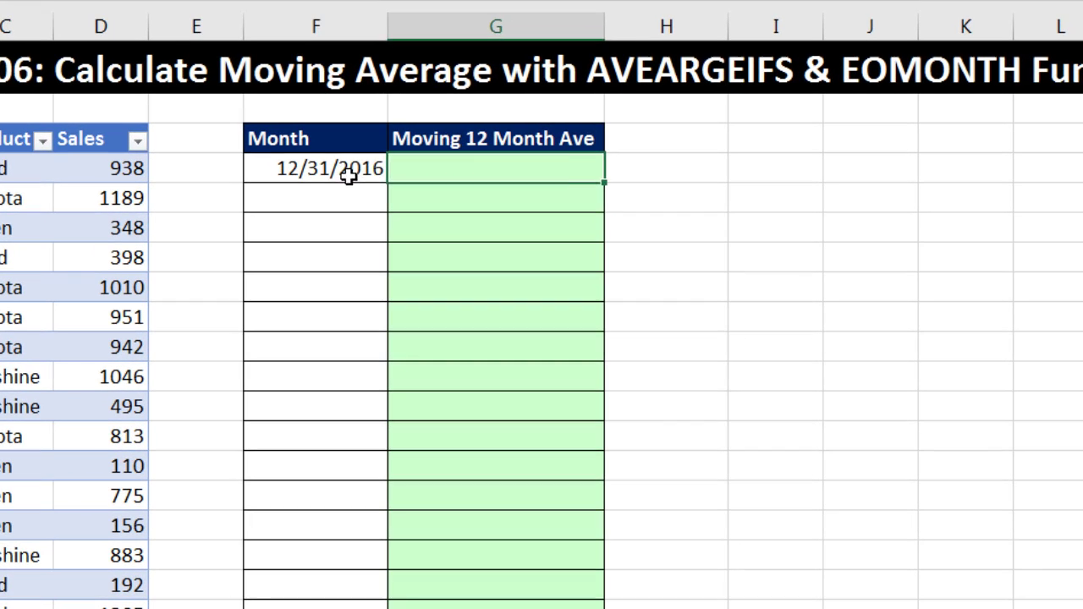
click(497, 266)
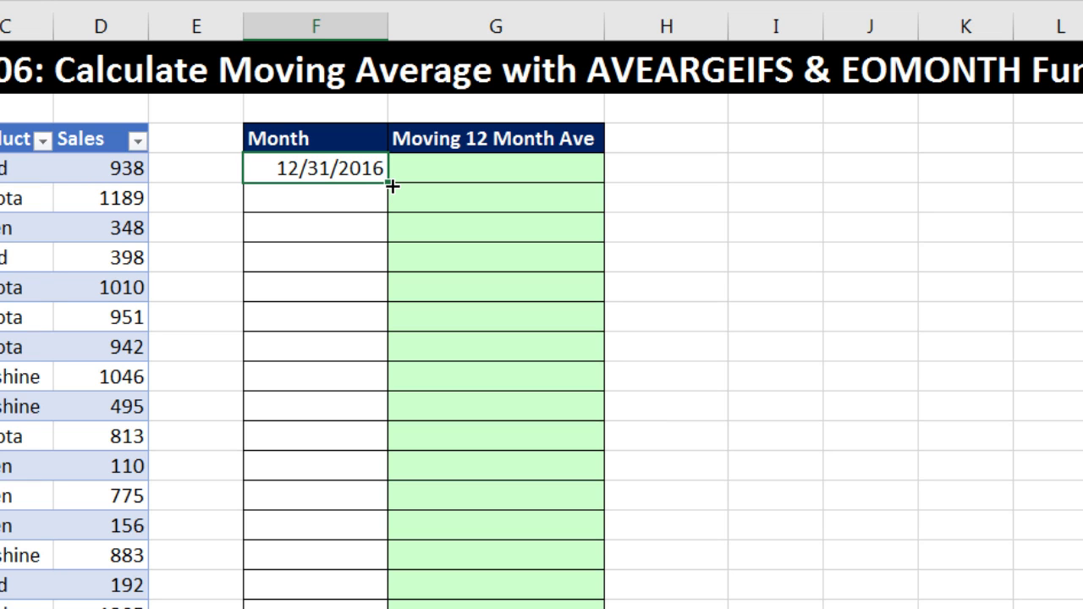
drag(392, 185, 341, 608)
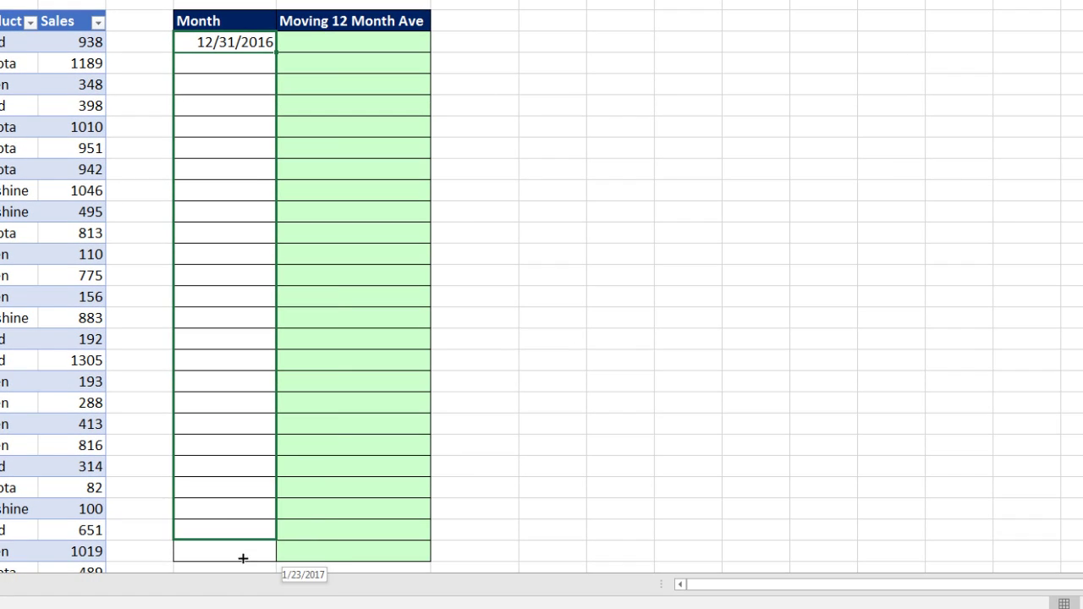
drag(243, 559, 245, 566)
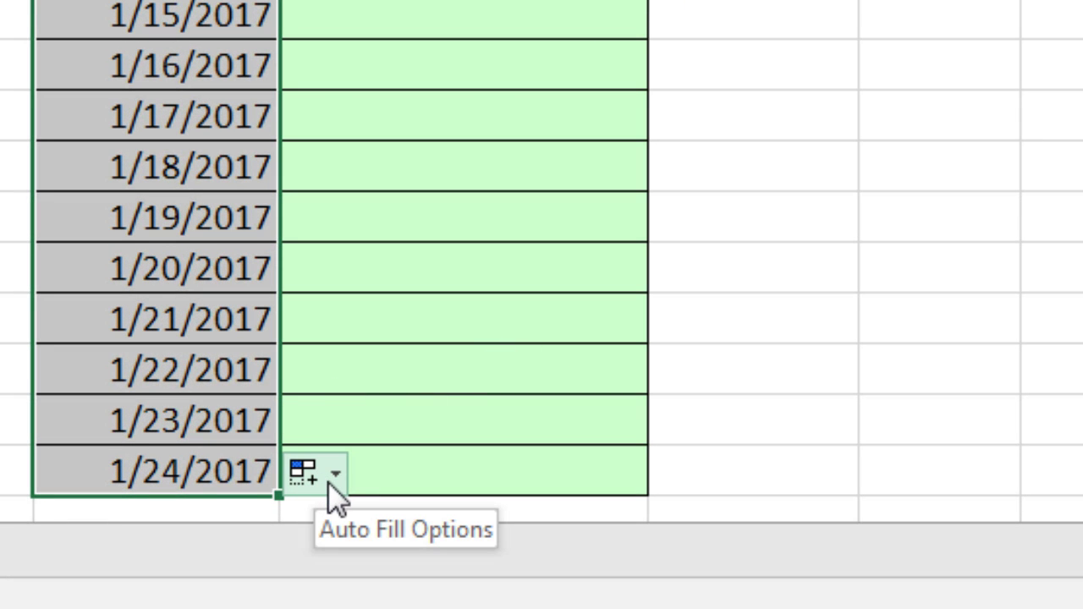
Change the autofill option for the Month dates to Fill Months
click(335, 475)
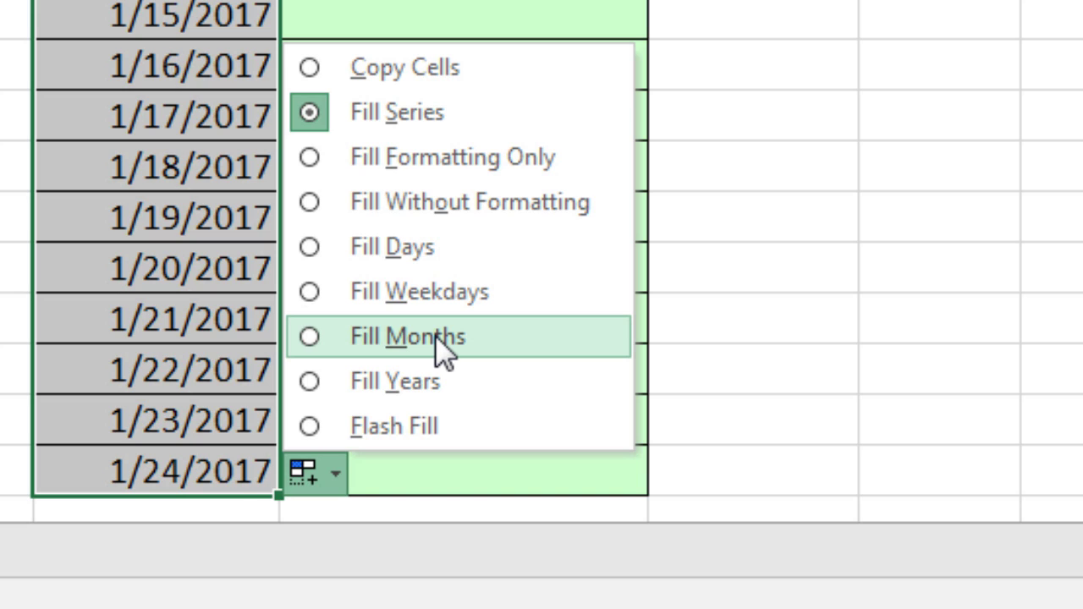
key(Escape)
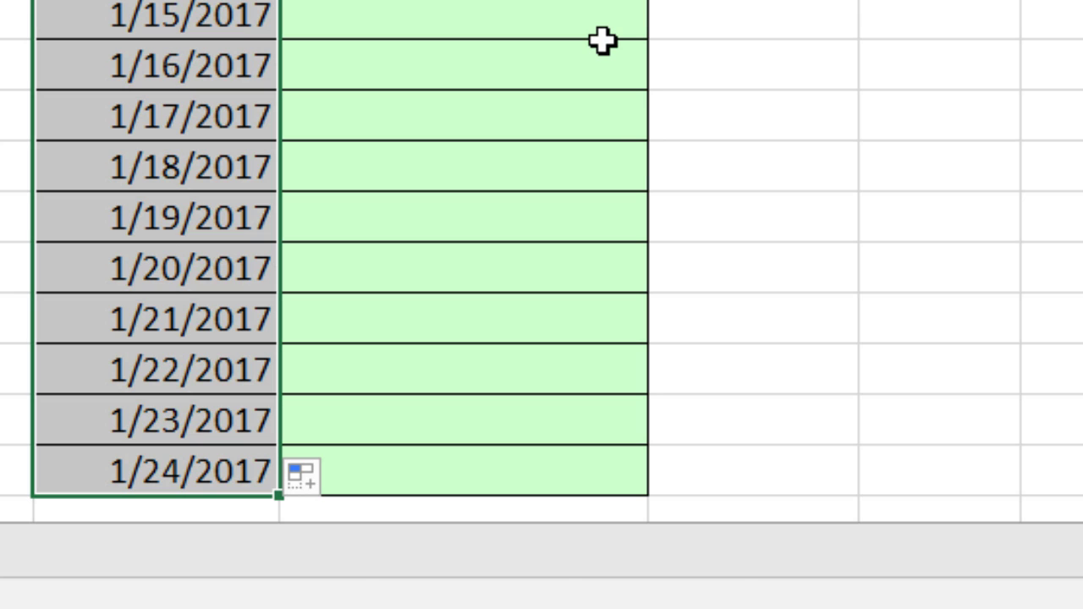
key(shift+alt+F10)
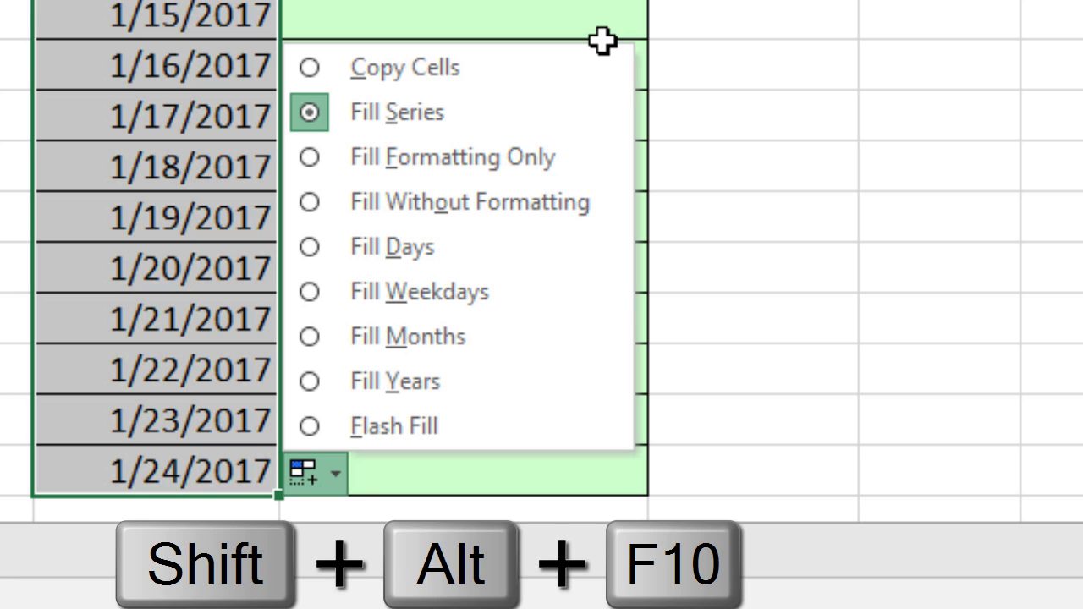
key(Down)
key(Down)
key(Down)
key(Down)
key(Down)
key(Down)
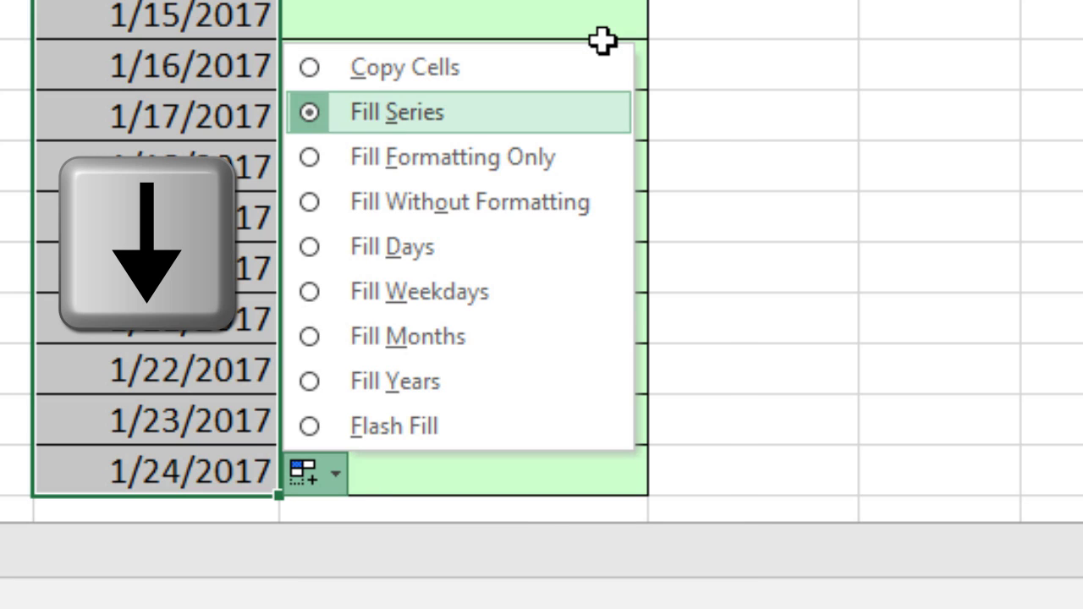
key(Down)
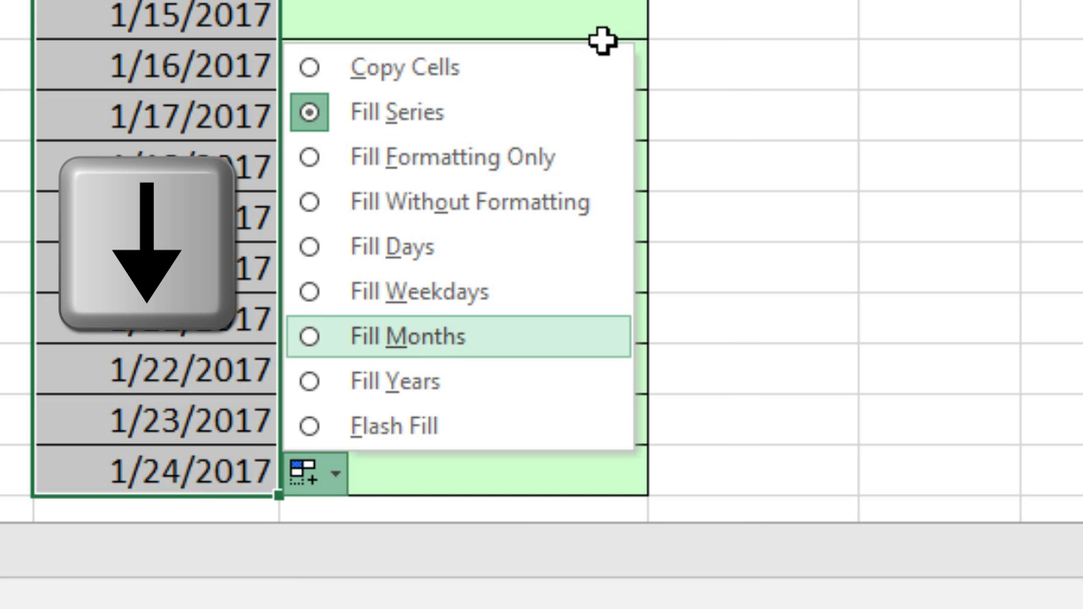
key(Return)
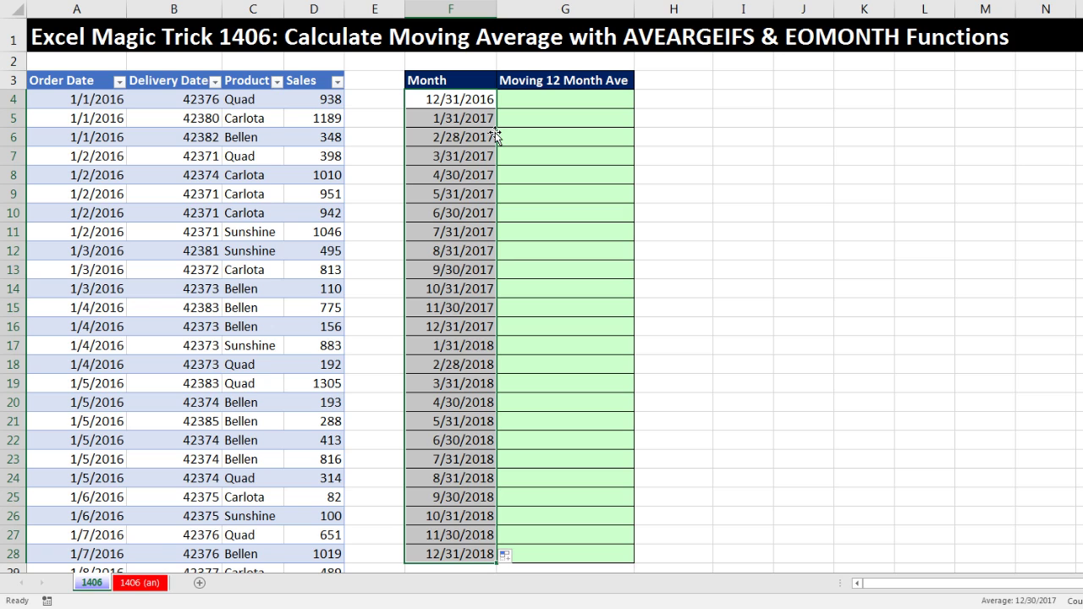
Enter the formula =EOMONTH(F4,-12) in cell H4, beside the moving average column
click(534, 104)
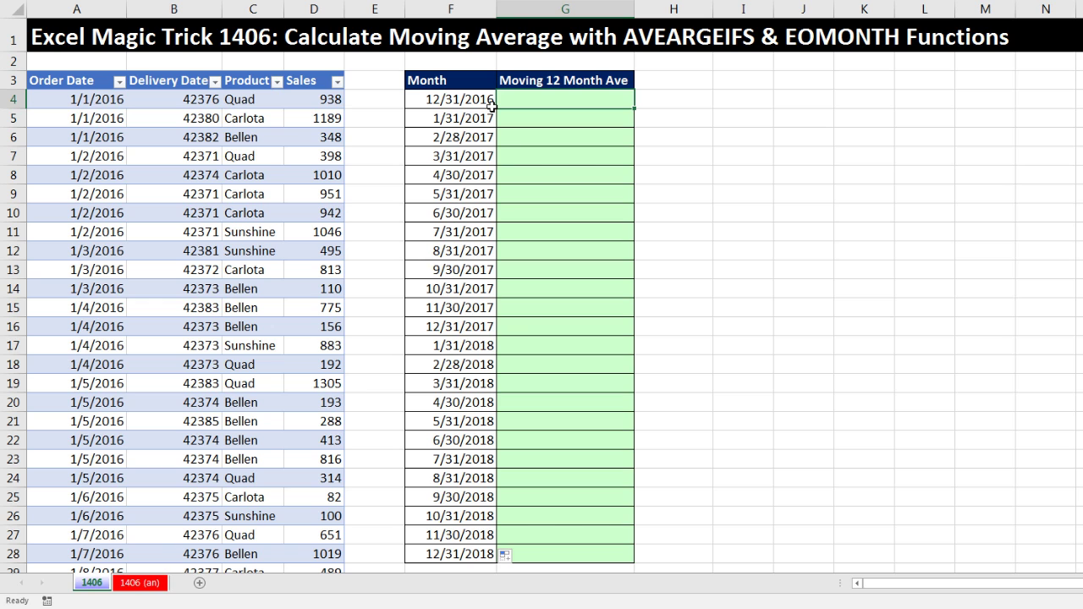
click(668, 99)
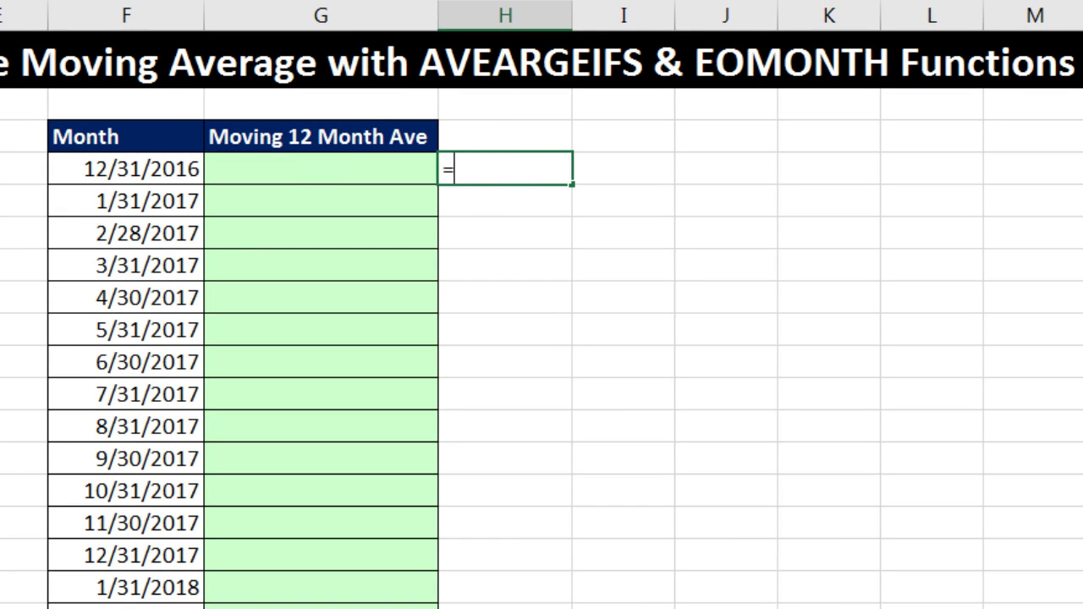
text(eo)
key(Tab)
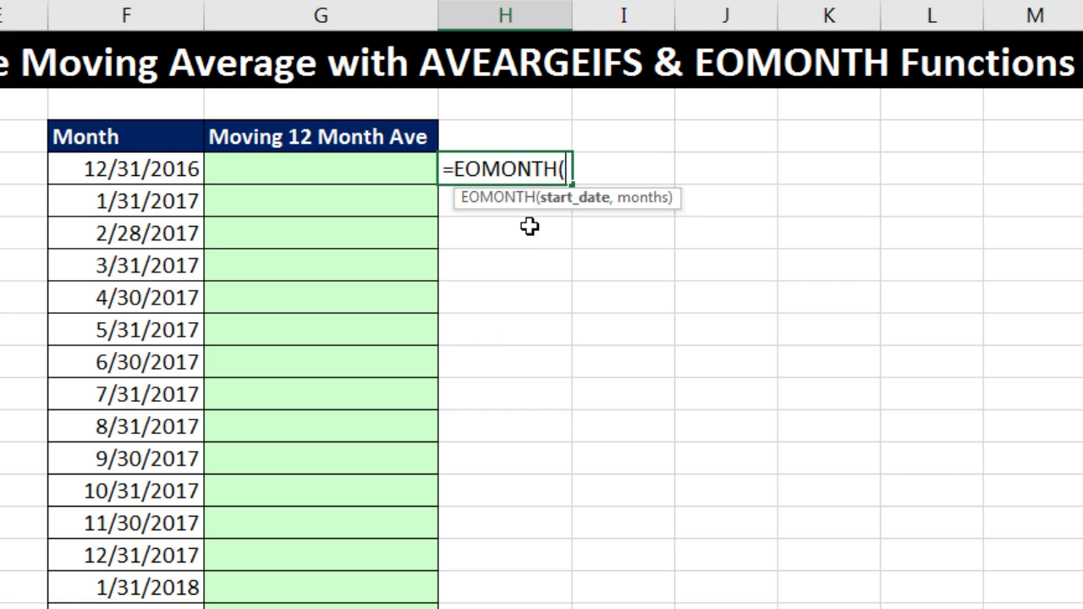
click(103, 169)
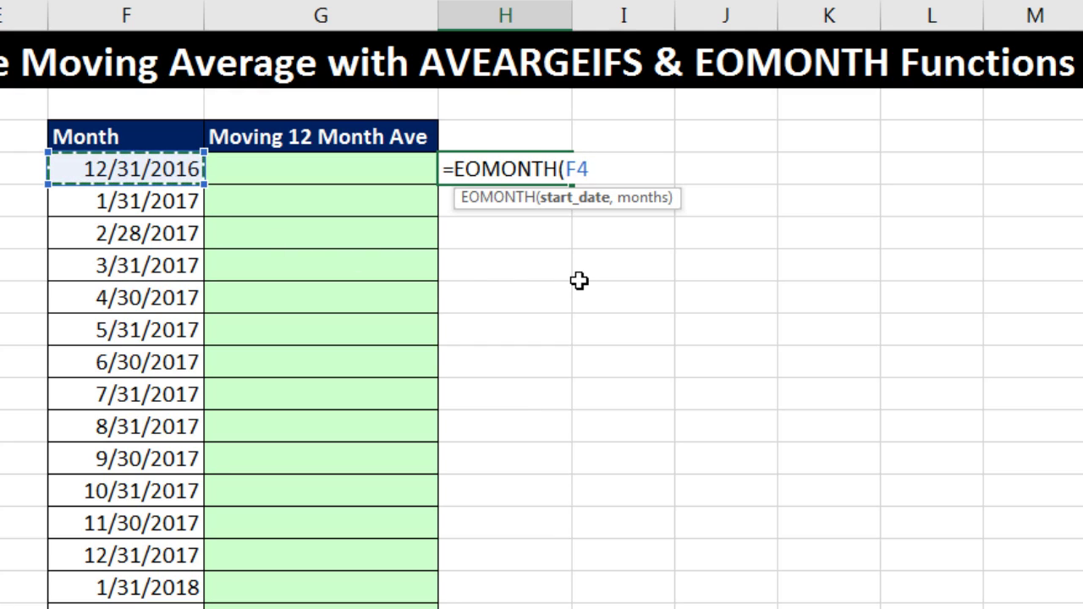
text(,)
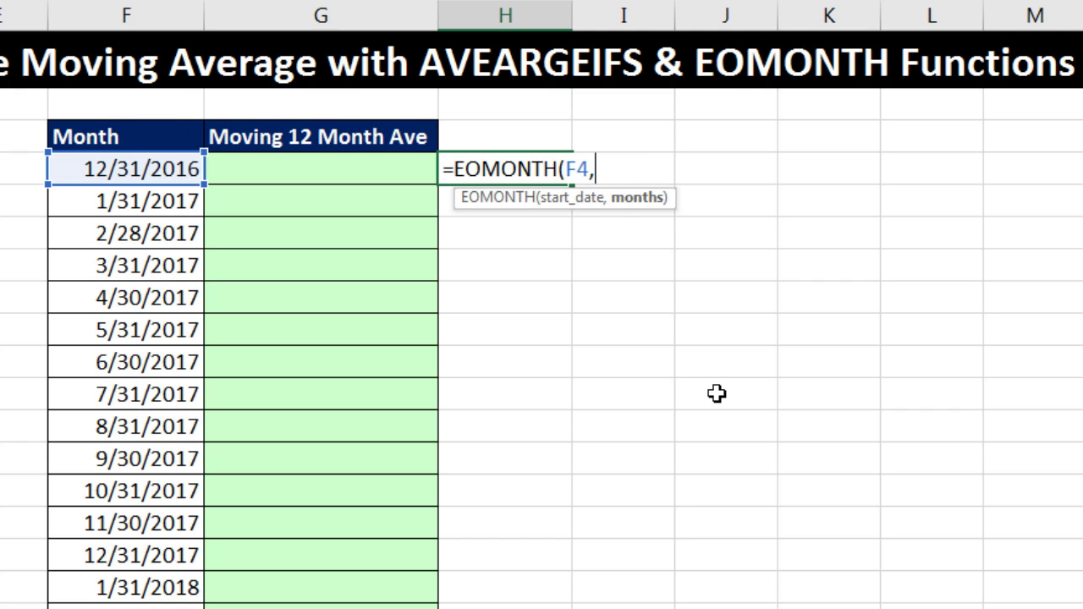
text(12))
key(ctrl+Return)
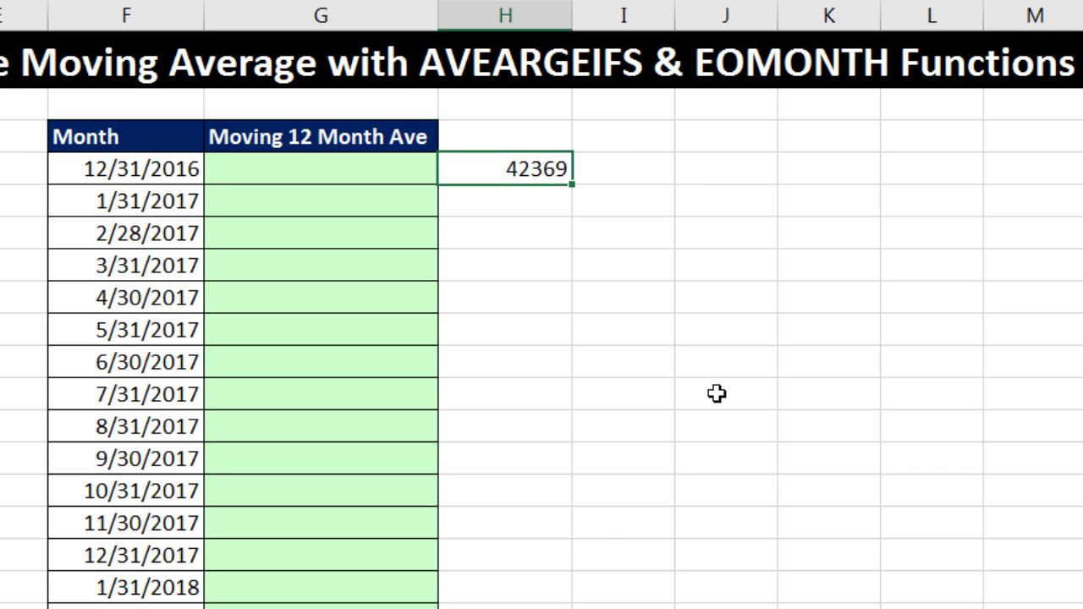
Format cell H4 with the Date number format of type *3/14/2012
key(ctrl+1)
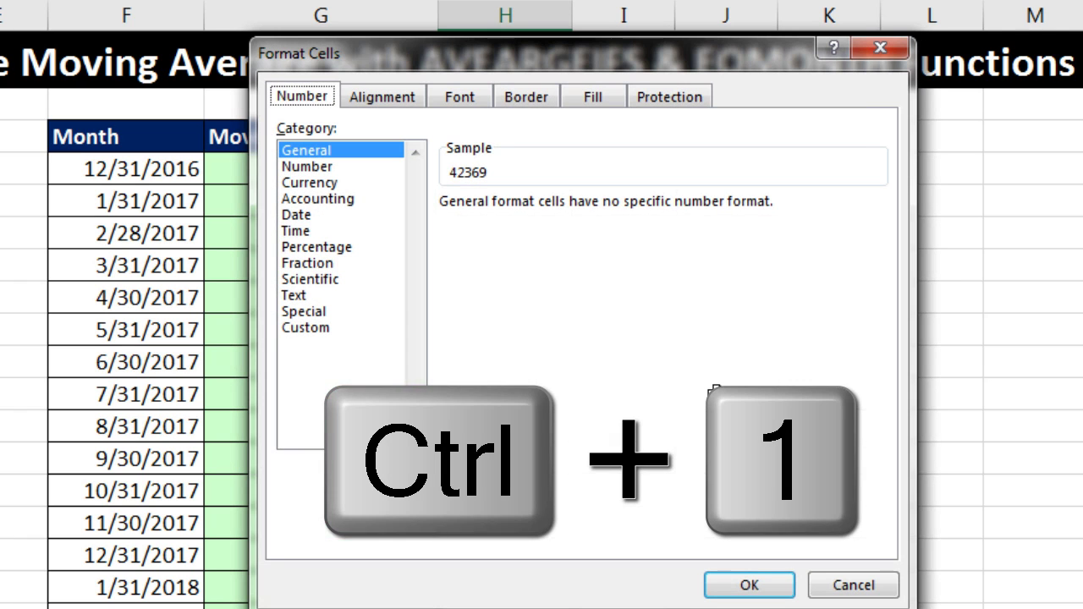
click(291, 216)
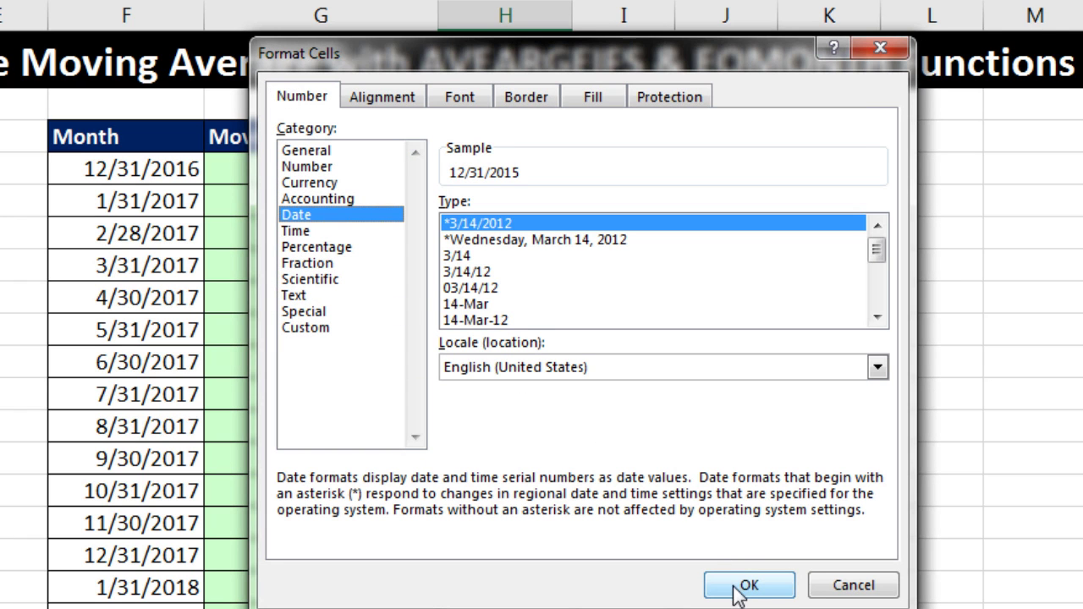
key(Return)
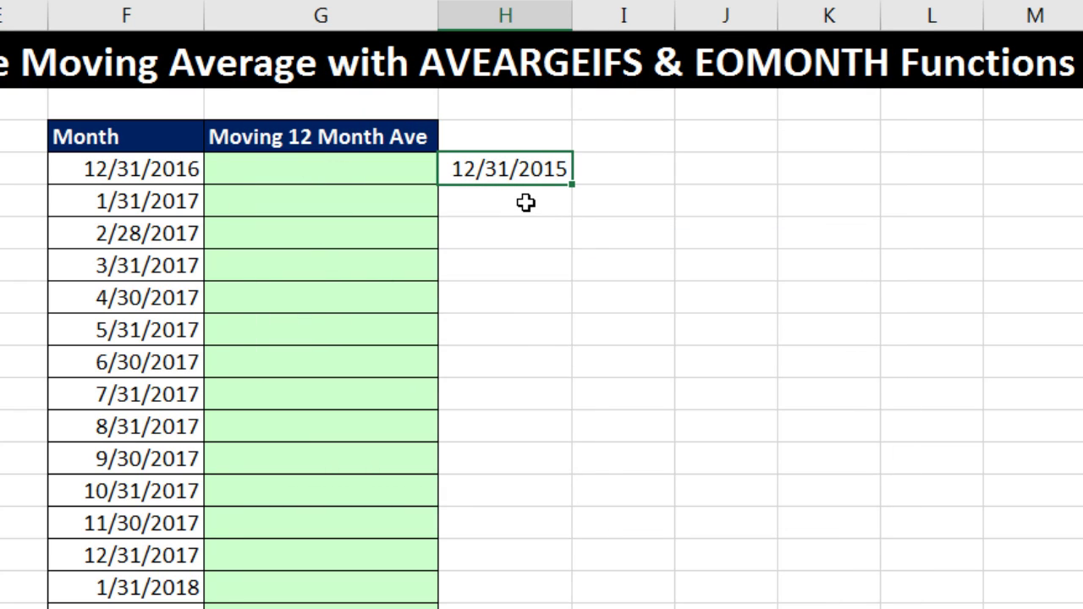
Extend the formula in H4 to =EOMONTH(F4,-12)+1 and reopen it for editing
key(F2)
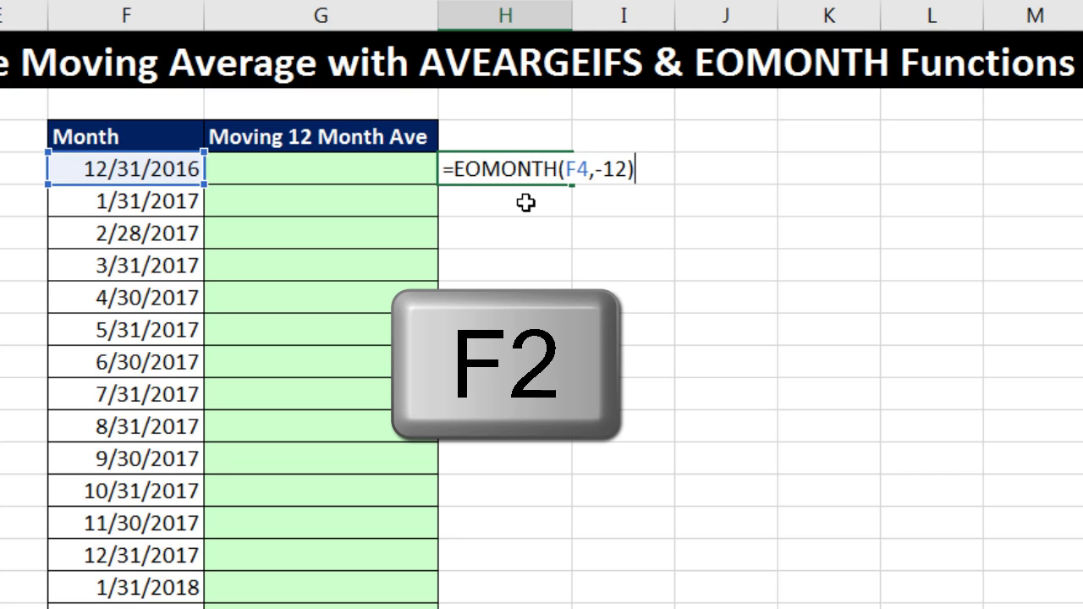
text(+)
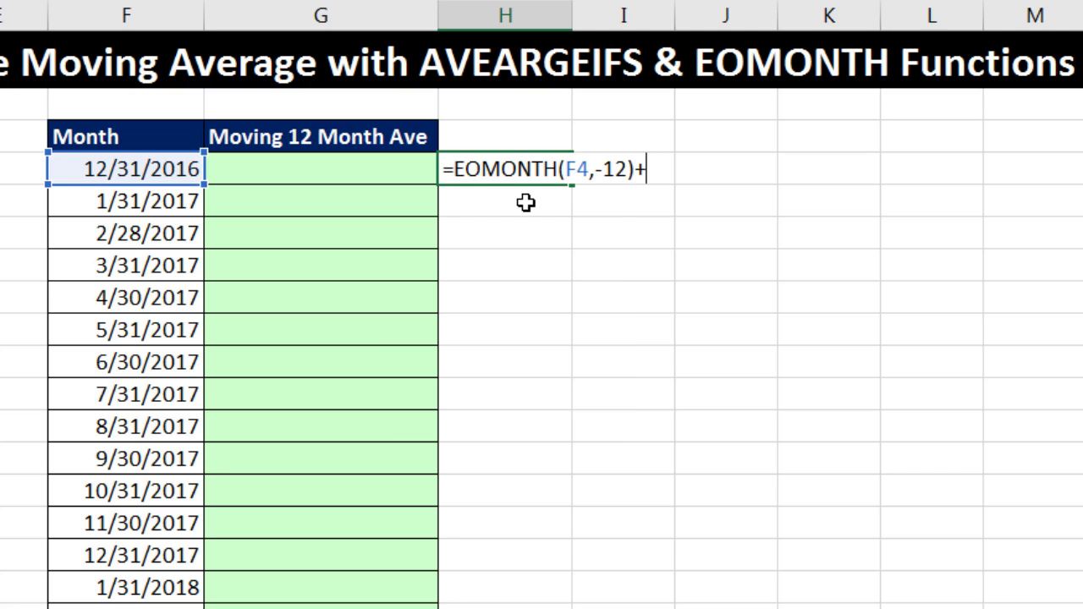
text(1)
key(ctrl+Return)
key(F2)
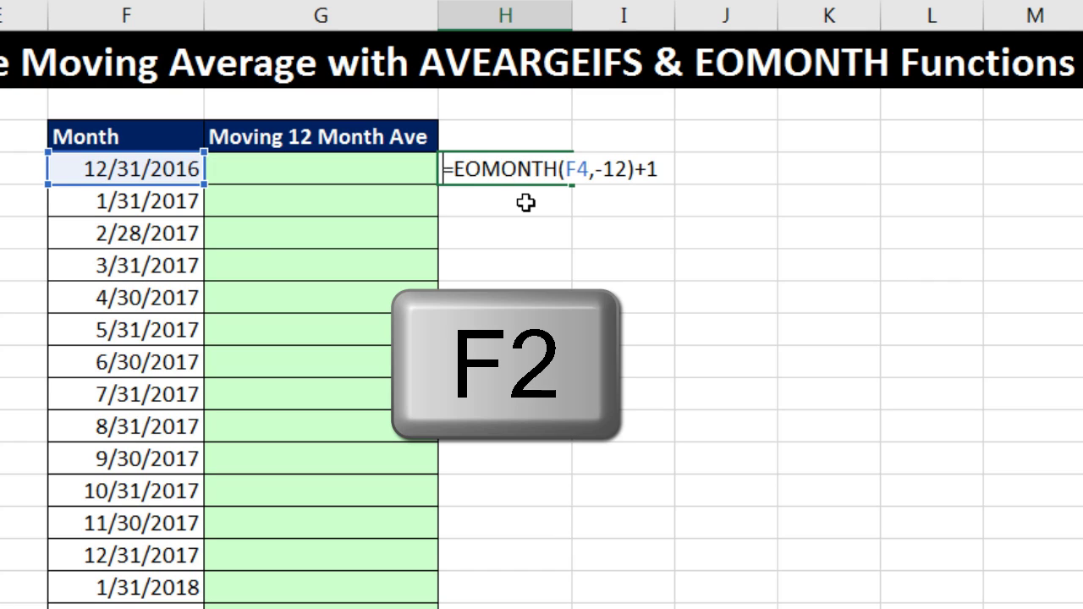
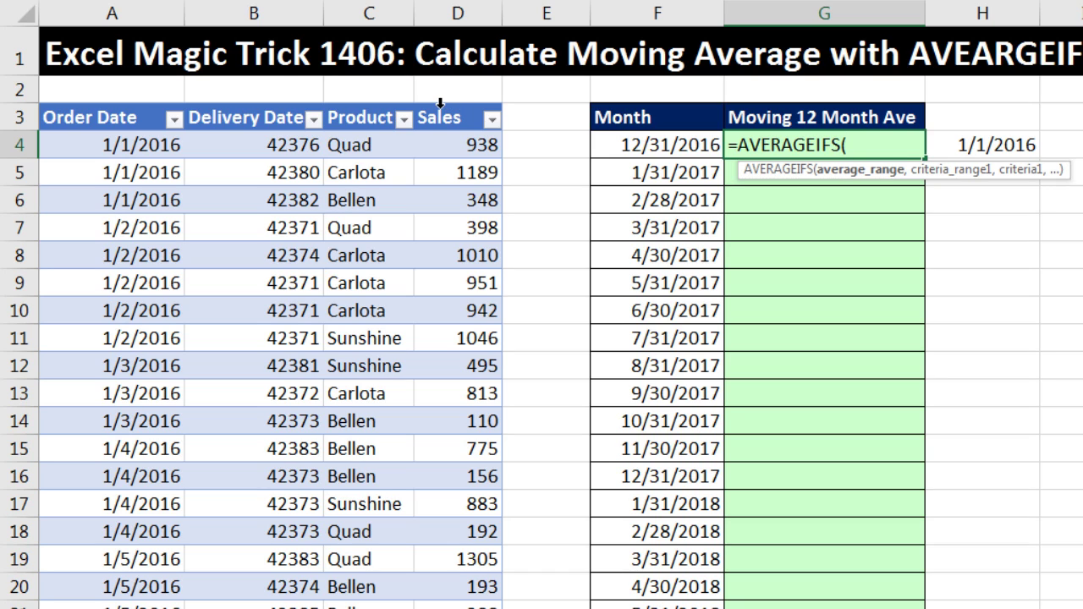
In G4's AVERAGEIFS formula, set the average range to fSales[Sales] and the first criteria range to fSales[Order Date]
click(433, 102)
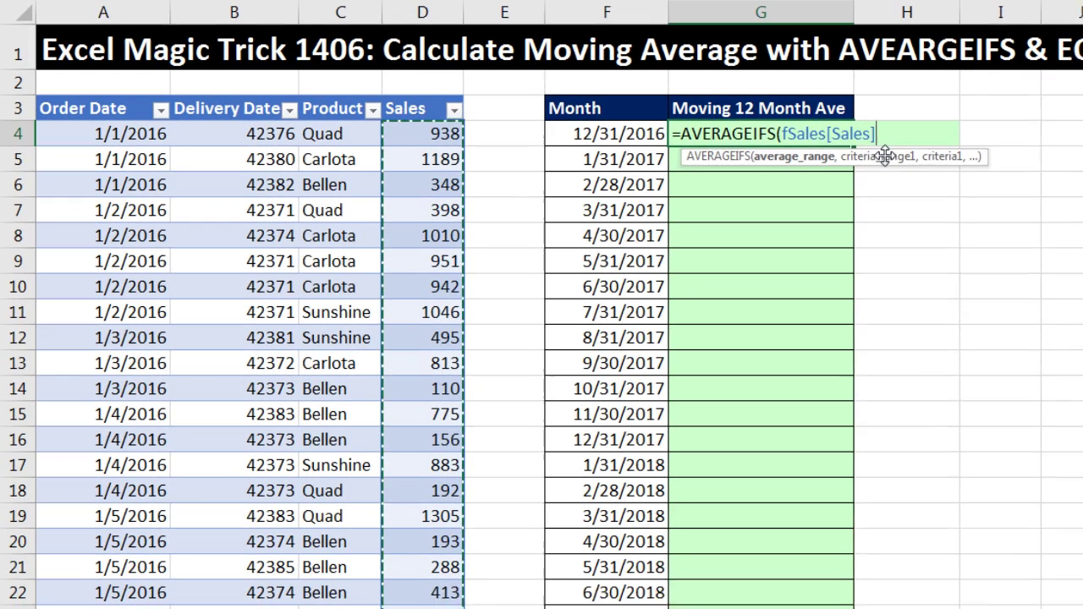
text(,)
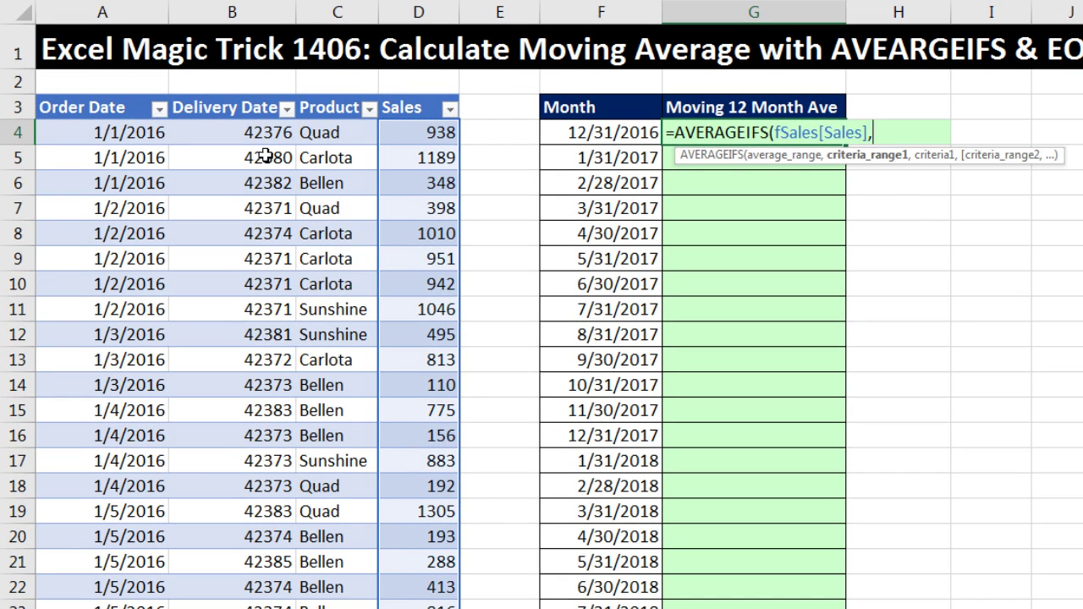
click(106, 93)
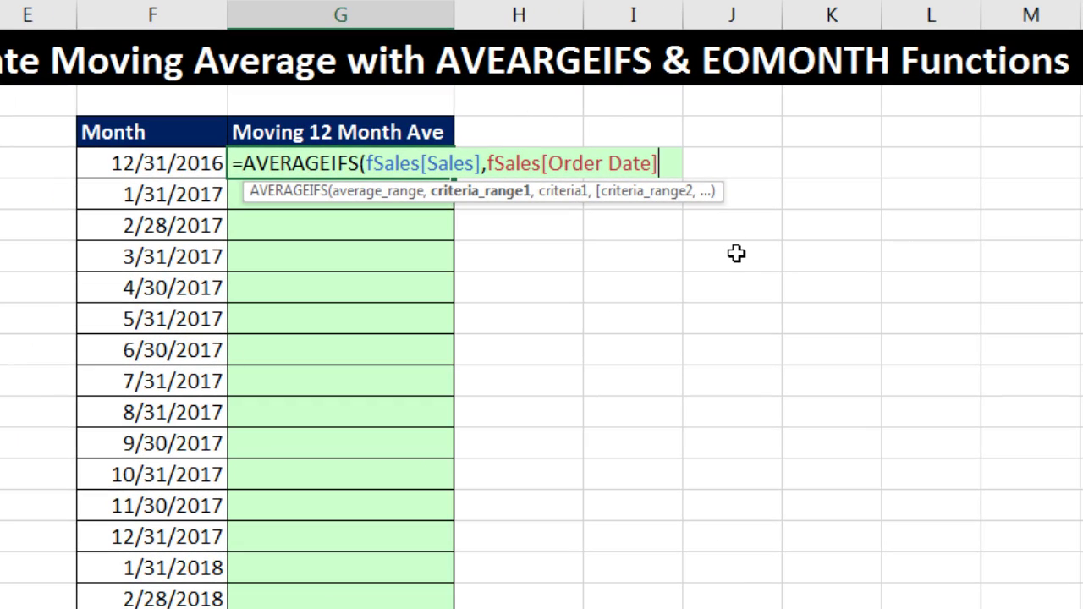
text(,)
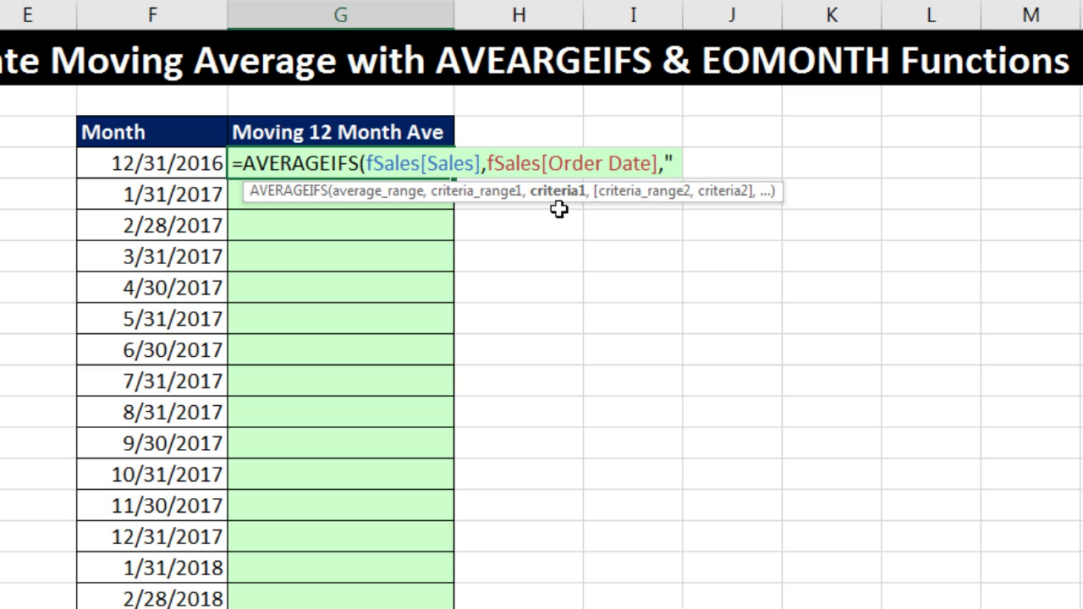
Add the first criterion ">="&EOMONTH(F4,-12)+1 to the AVERAGEIFS formula and check that argument
text(">)
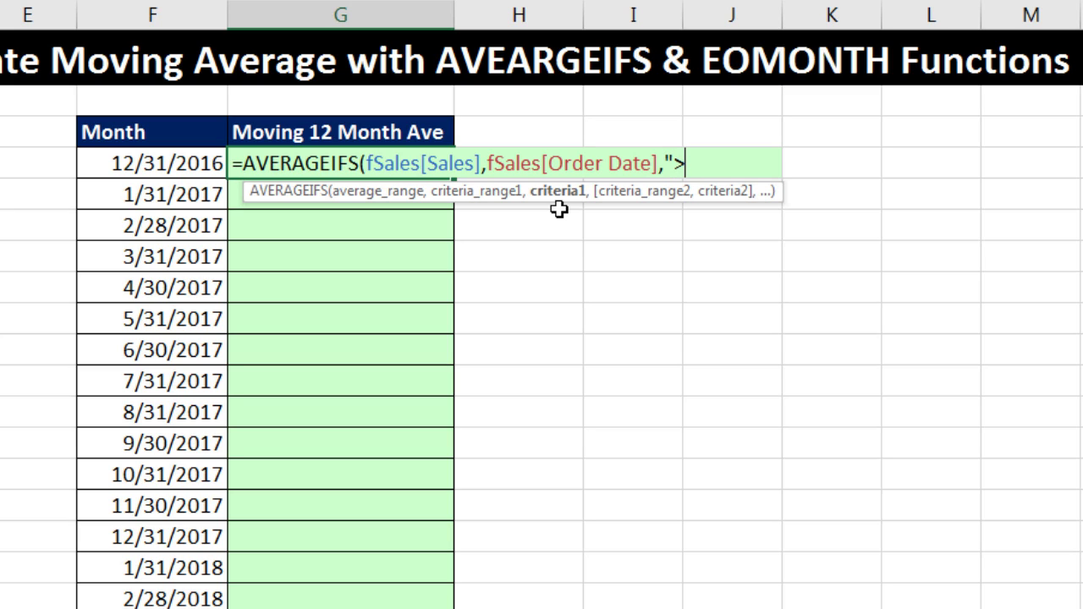
text(=")
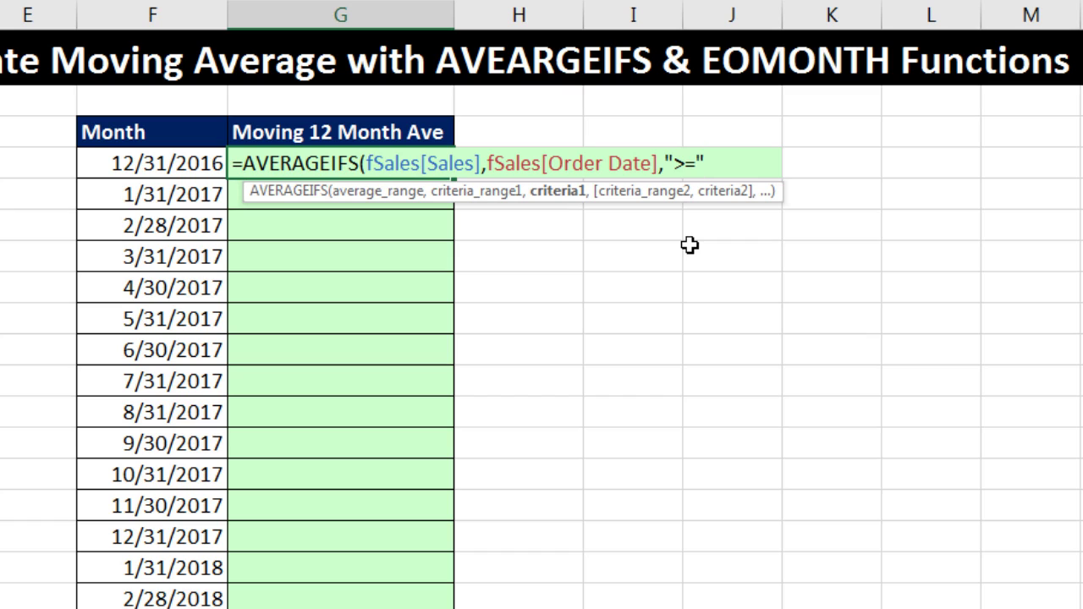
text(&)
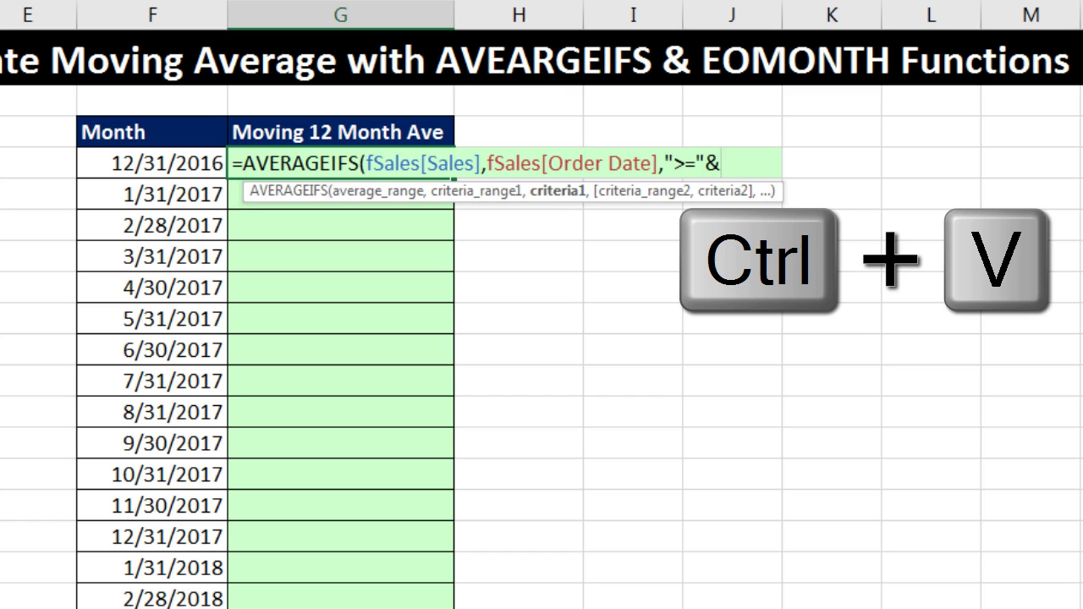
text(EOMONTH(F4,-12)+1)
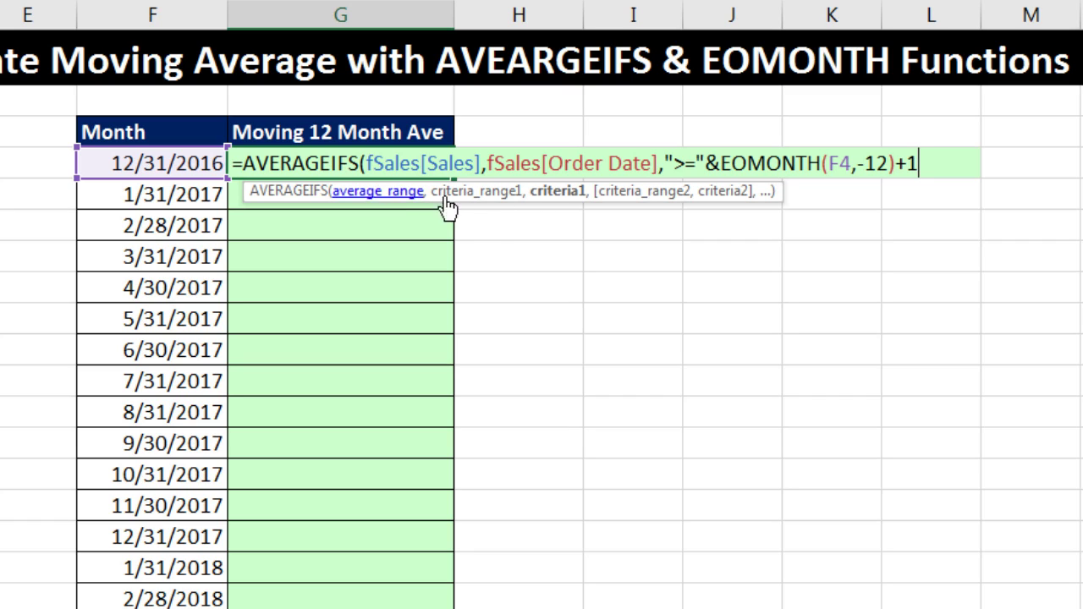
click(561, 192)
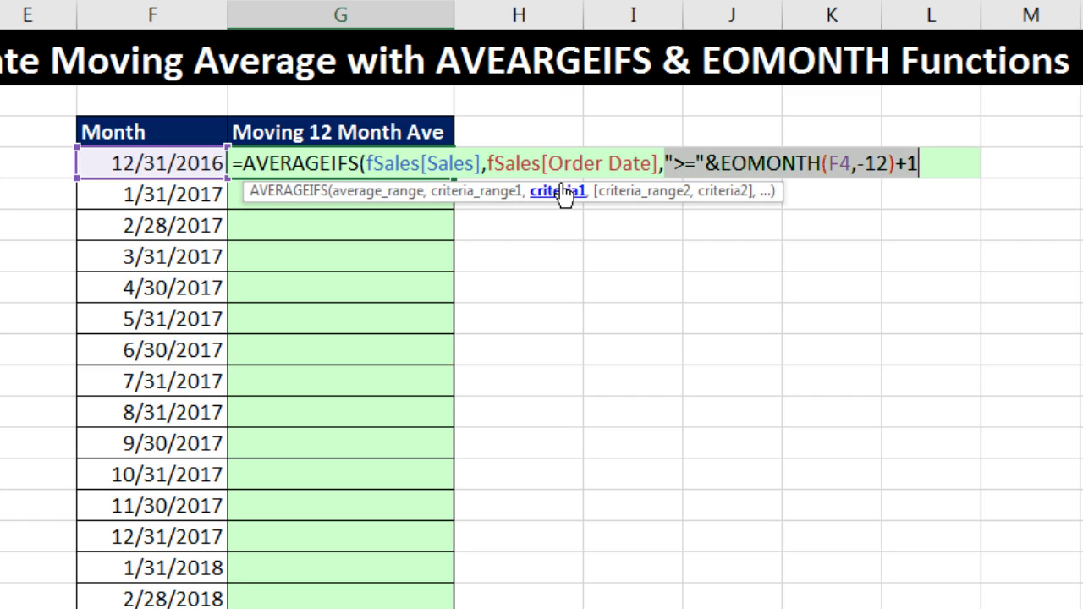
key(End)
Add fSales[Order Date] as the second criteria range with the criterion "<="&F4, and enter the completed formula in G4
text(,)
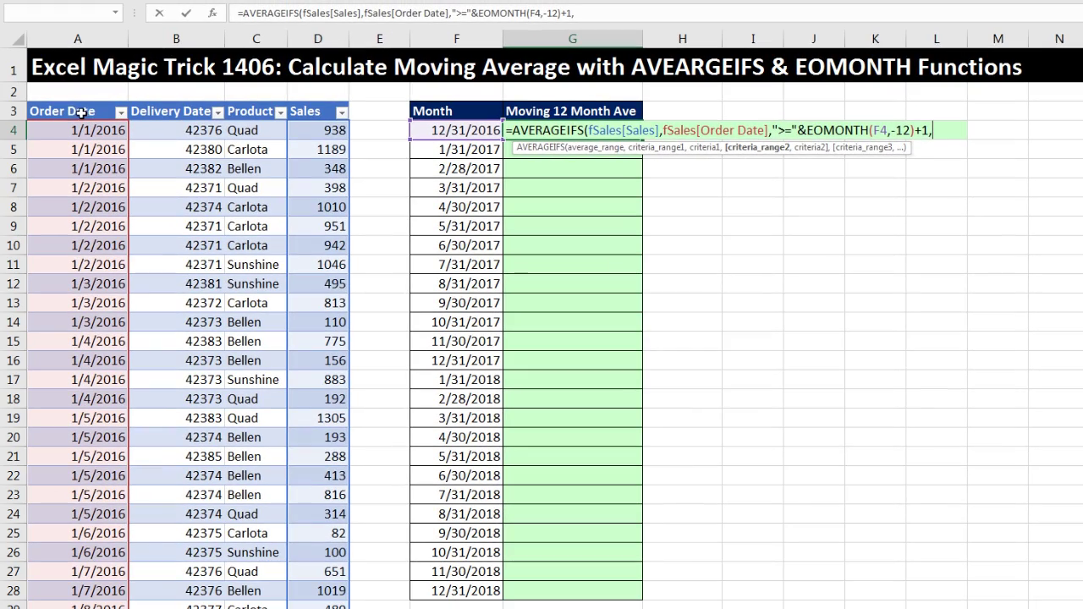
click(75, 110)
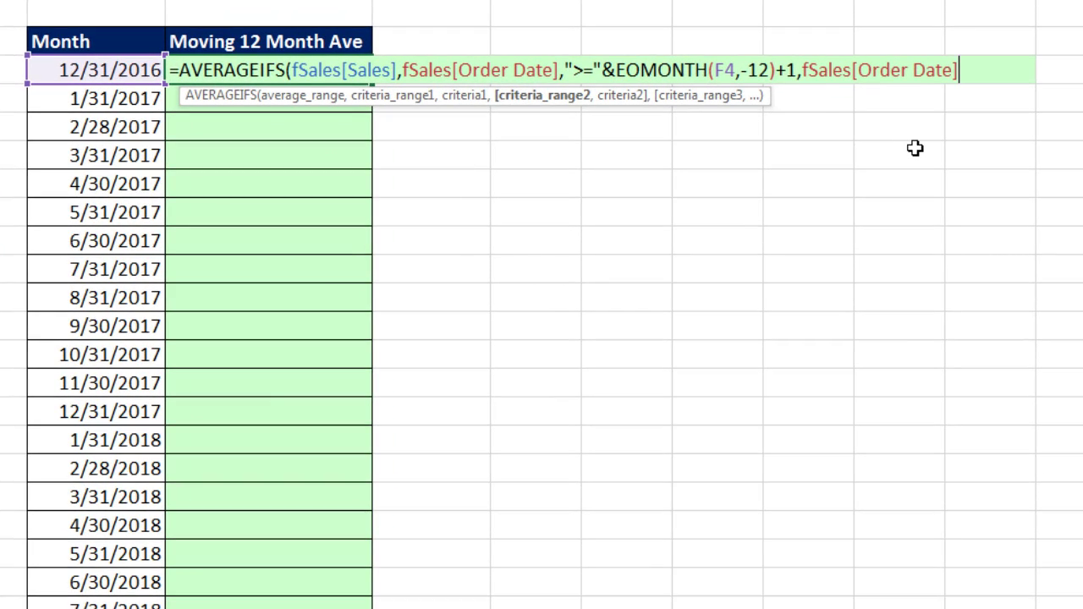
text(,)
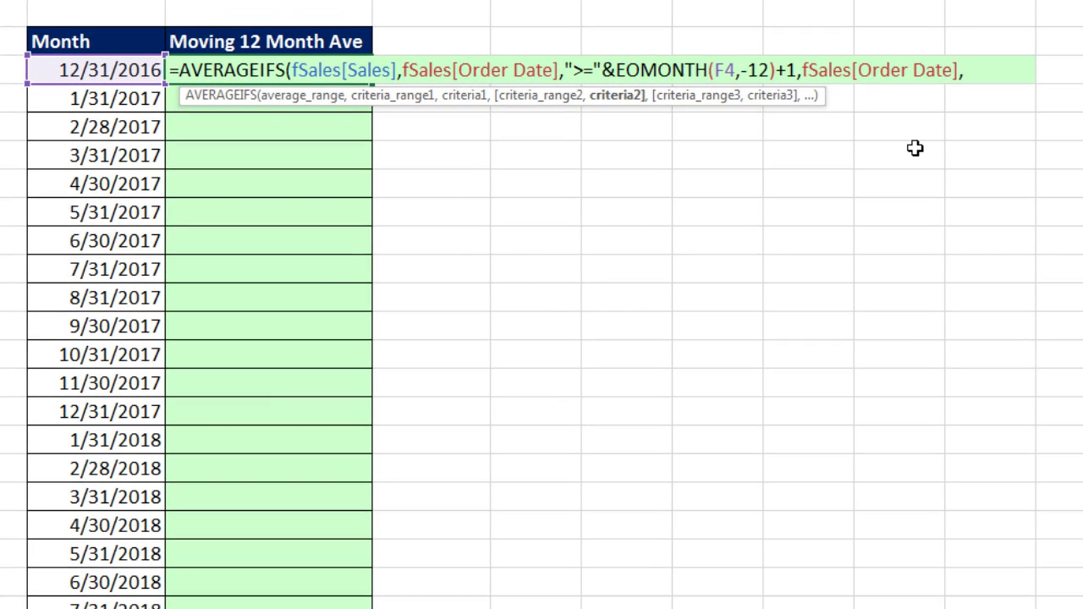
text("<="&)
click(97, 74)
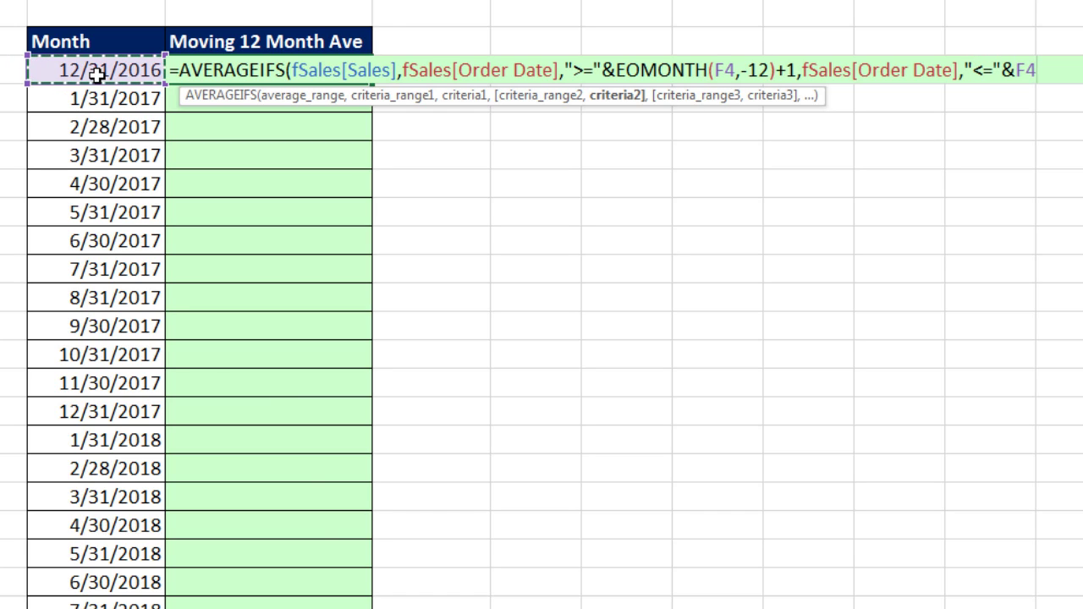
text())
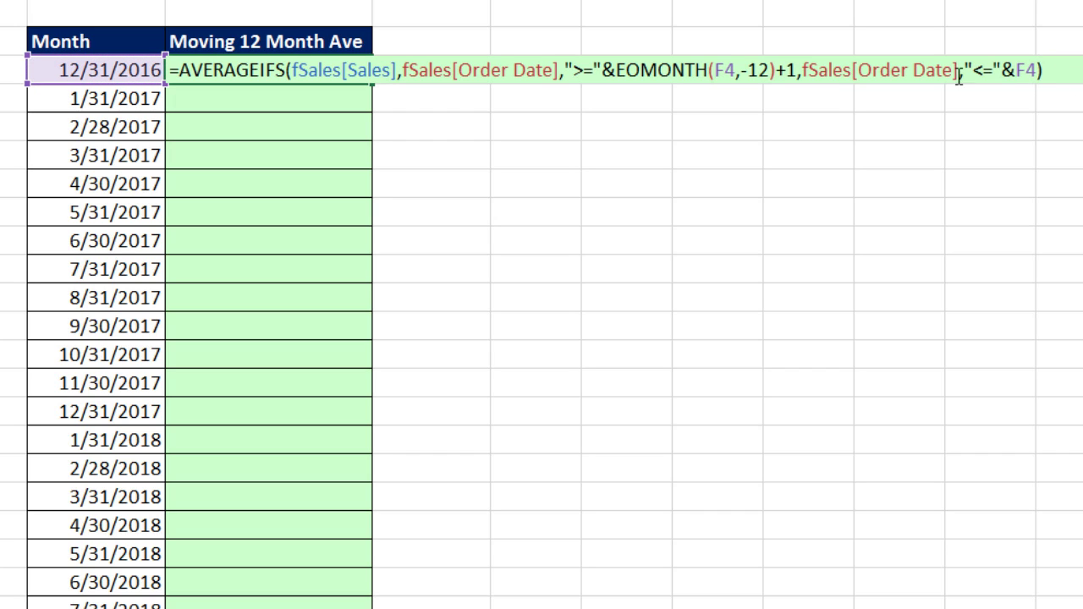
click(1039, 70)
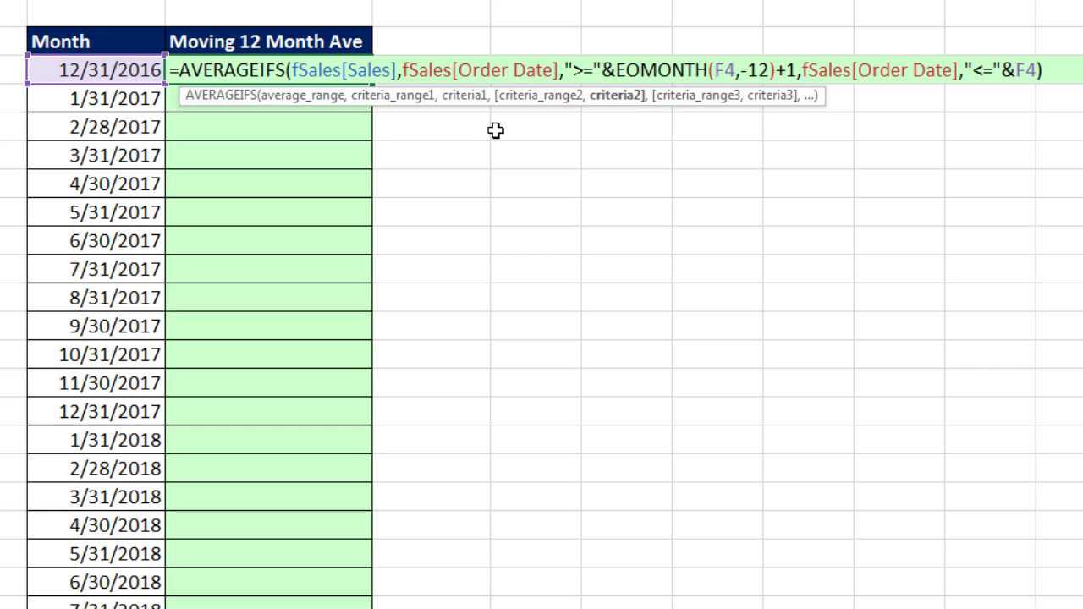
key(ctrl+Return)
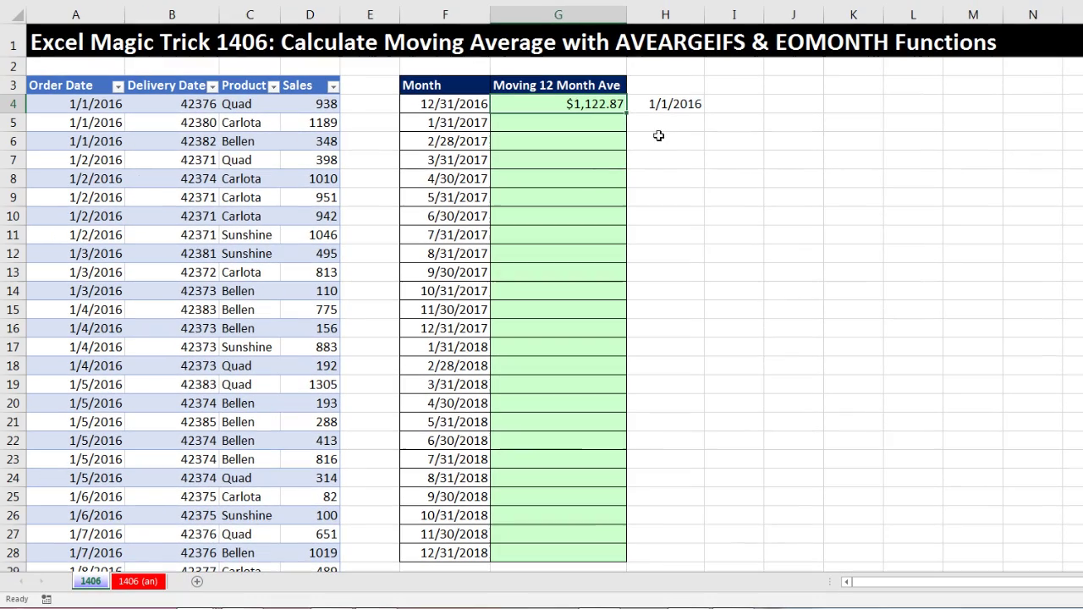
Copy the moving average formula down through G28 and check the cell references in the last cell
double_click(508, 100)
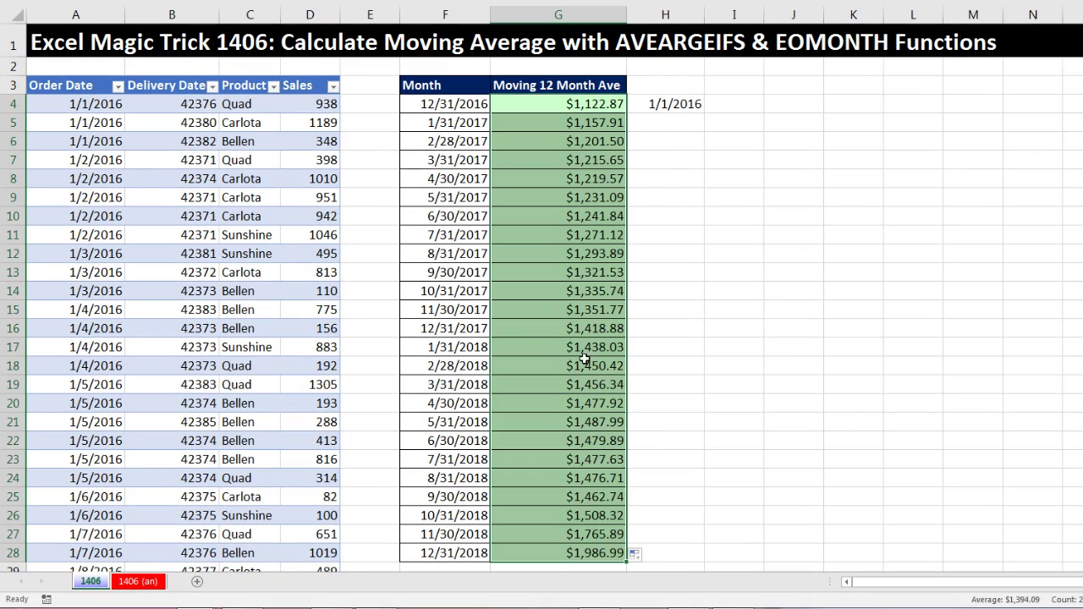
click(564, 553)
key(F2)
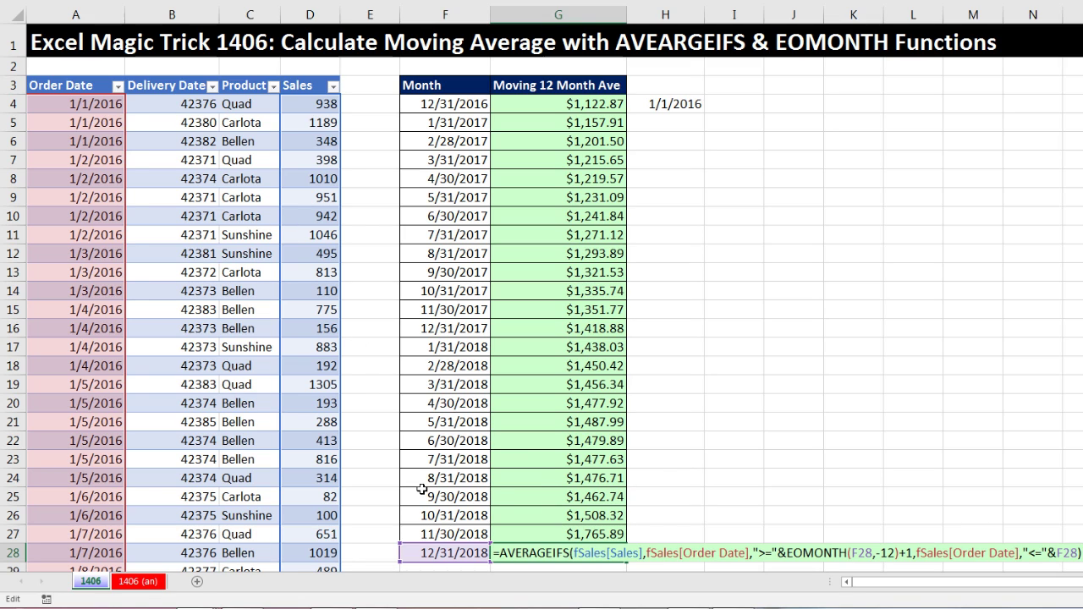
key(ctrl+Return)
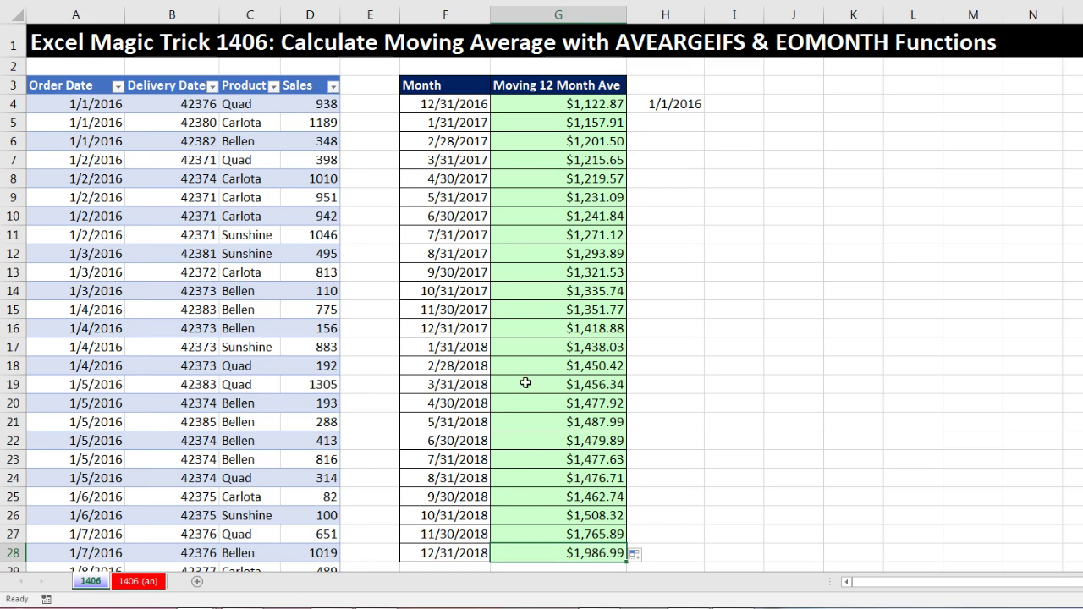
Apply the custom number format mmm - yyyy to the Month dates in F4:F28
drag(418, 104, 433, 551)
key(ctrl+1)
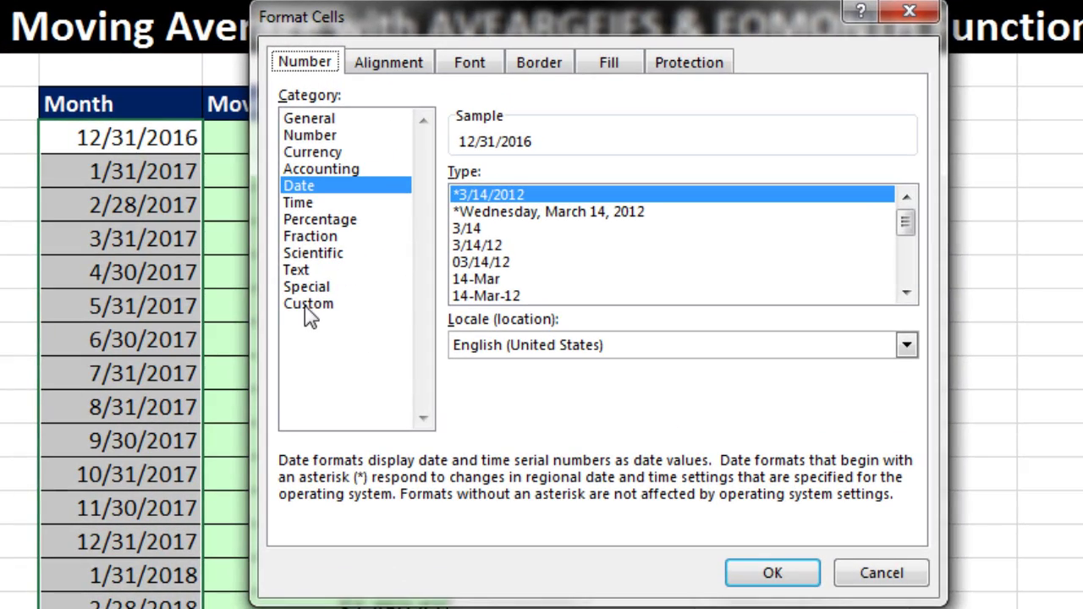
click(311, 309)
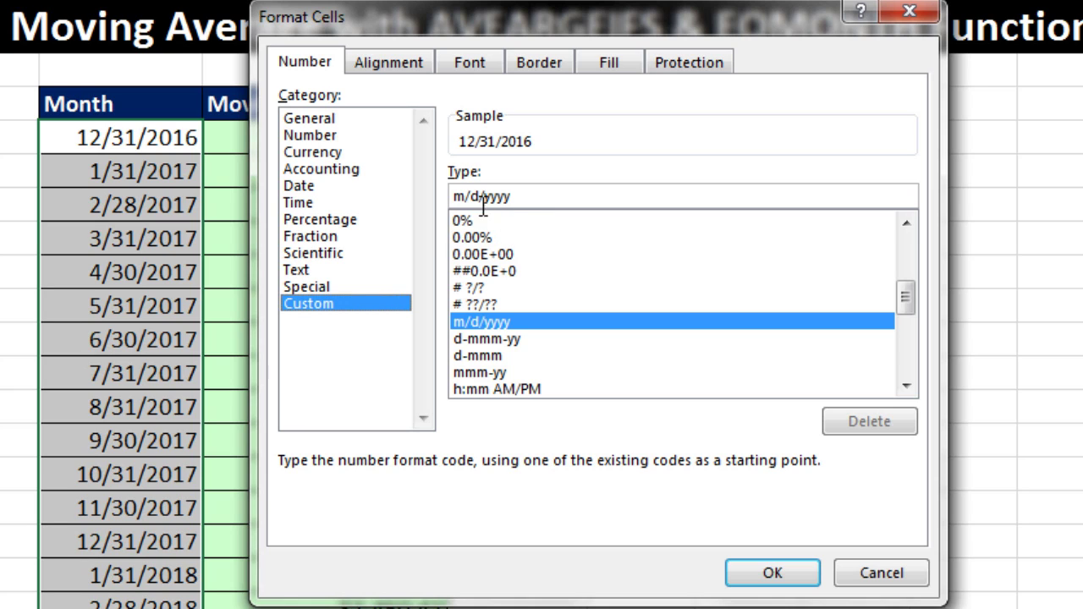
drag(504, 195, 415, 187)
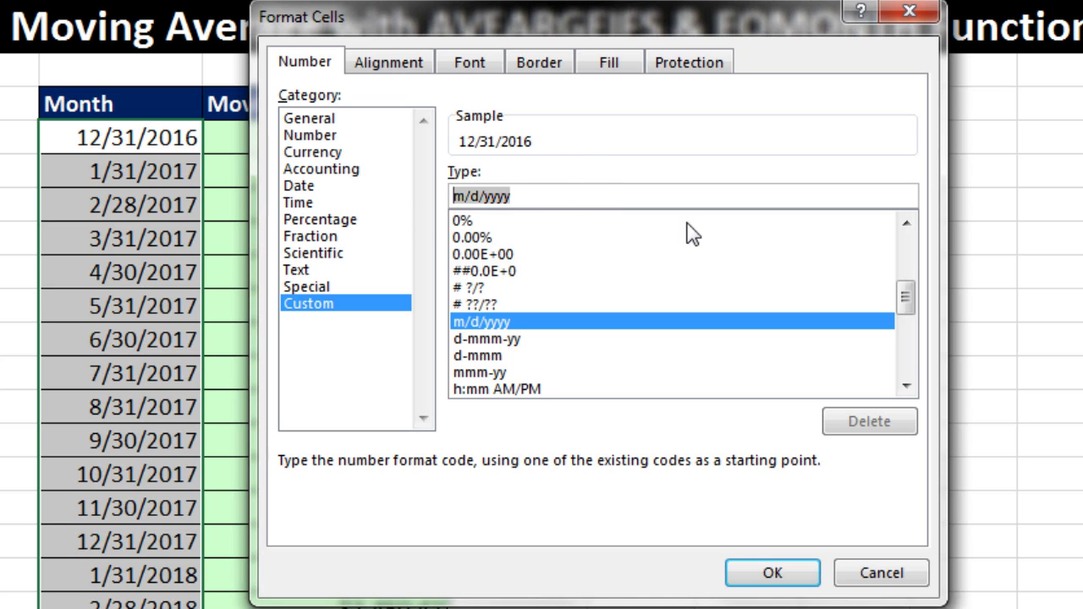
text(m)
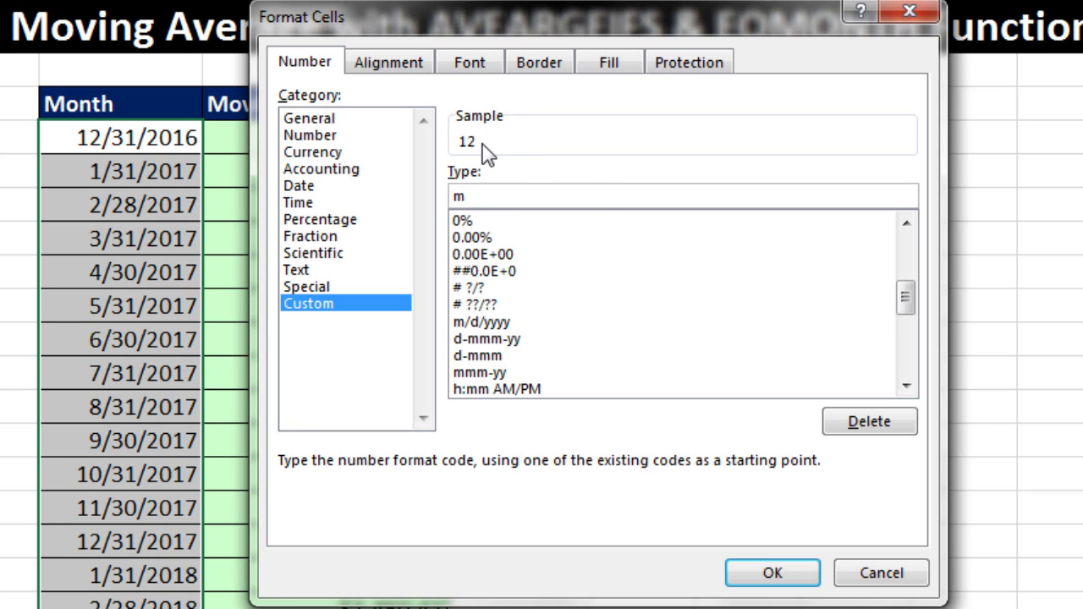
text(m)
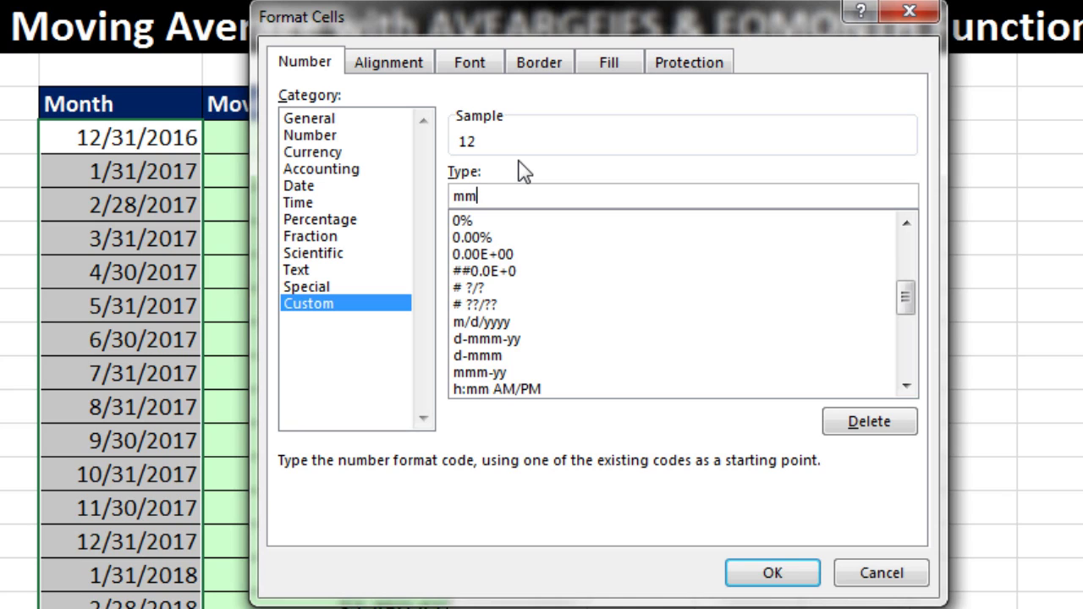
text(m)
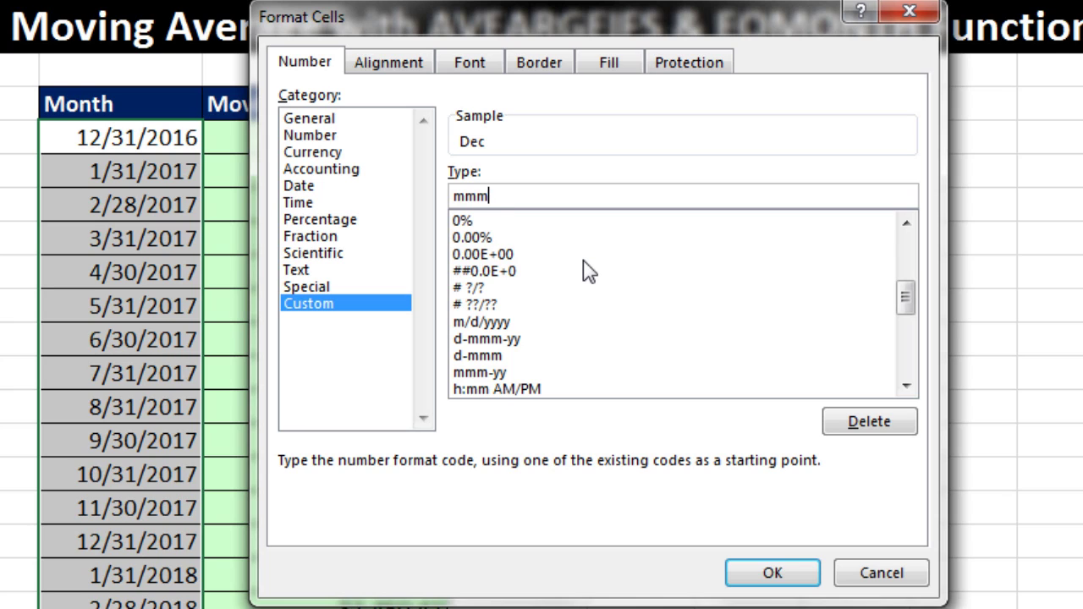
text(m)
key(BackSpace)
text(yy)
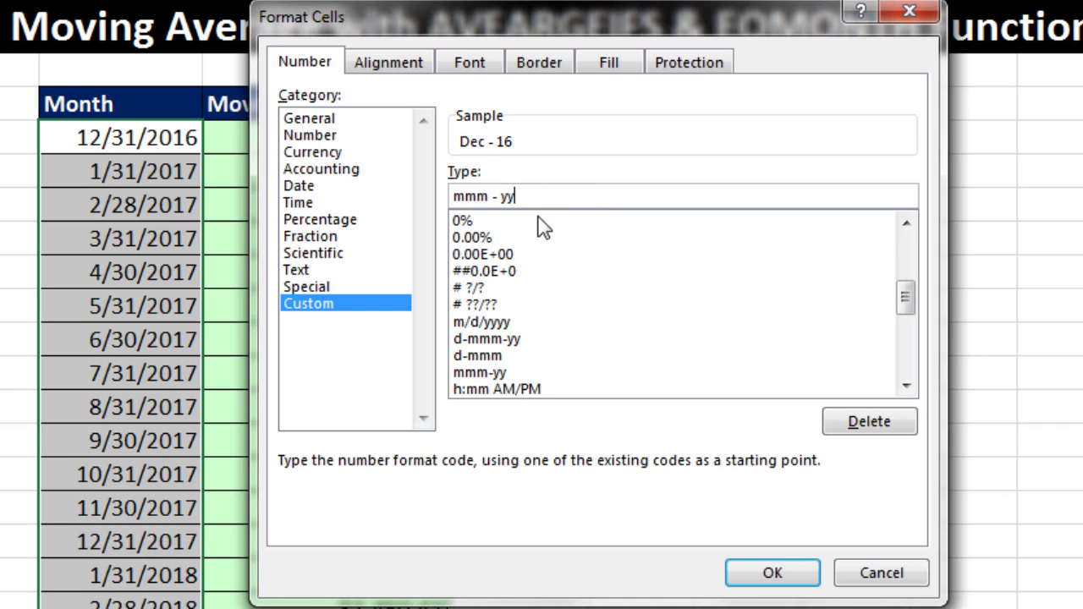
text(y)
click(798, 576)
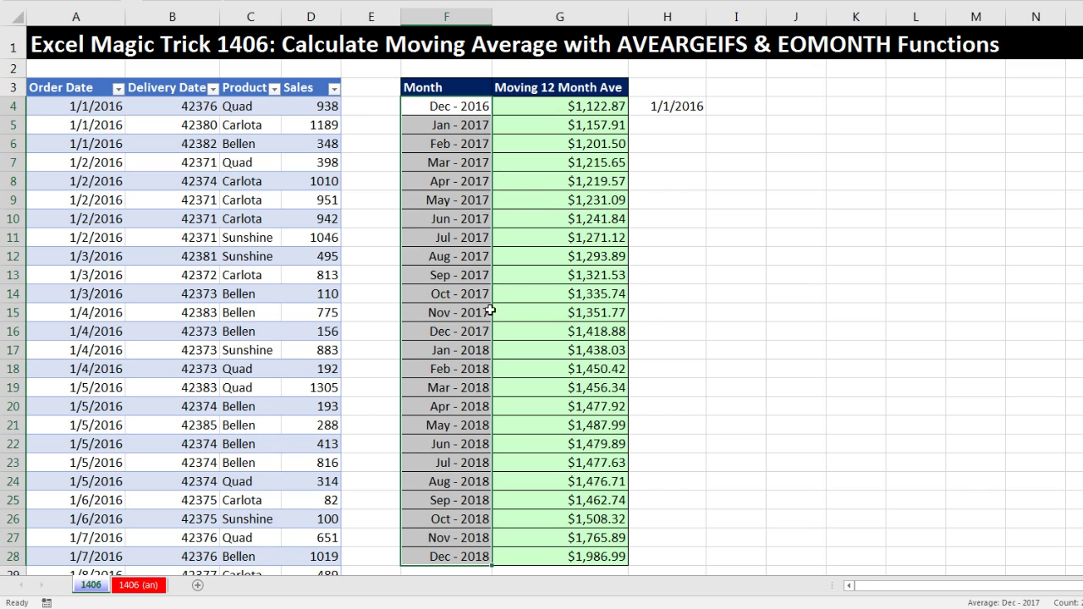
Open the moving average formula in G4 to review its ranges and criteria
double_click(546, 106)
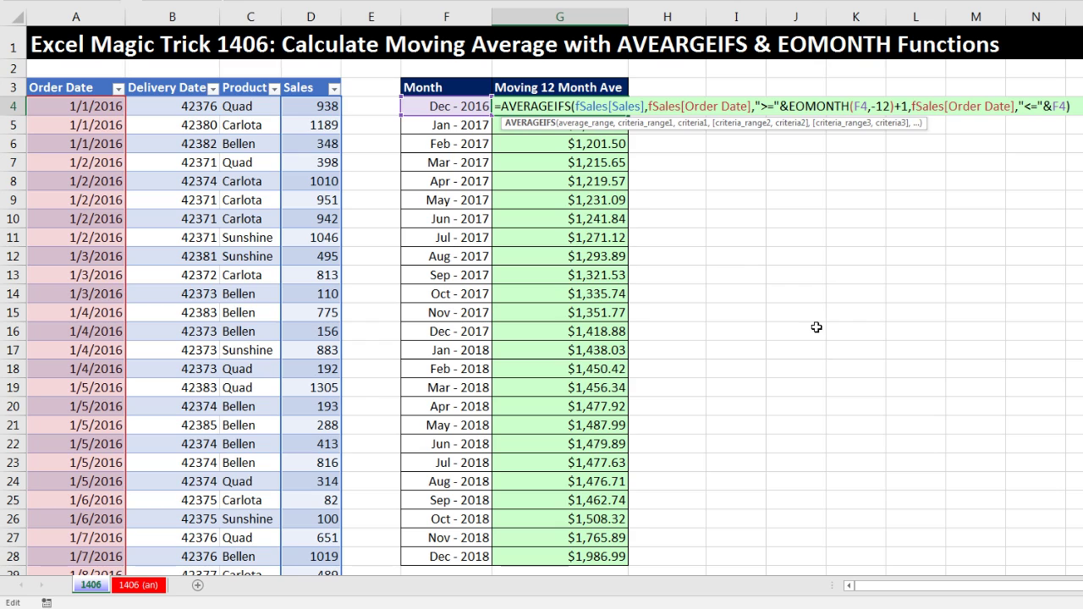